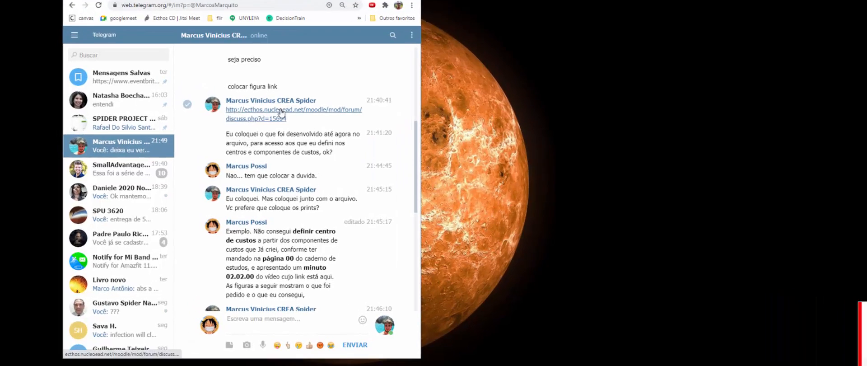
Step: Open the nucleoead forum discussion link shared in the Telegram chat
{"action": "left_click", "coordinate": [252, 119]}
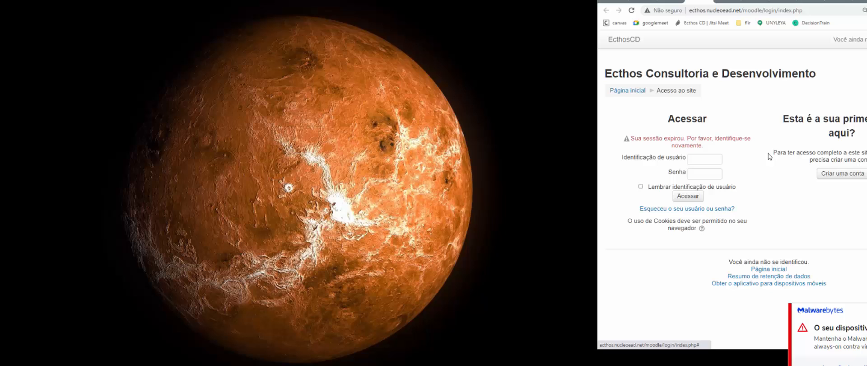
Step: Log in to Moodle with the account username and password
{"action": "left_click", "coordinate": [162, 162]}
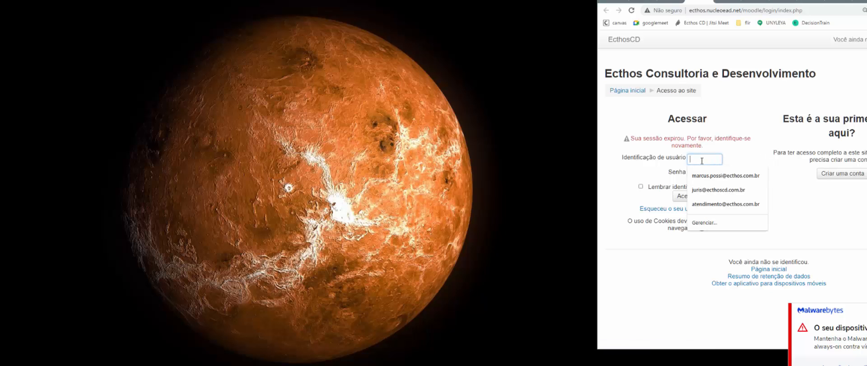
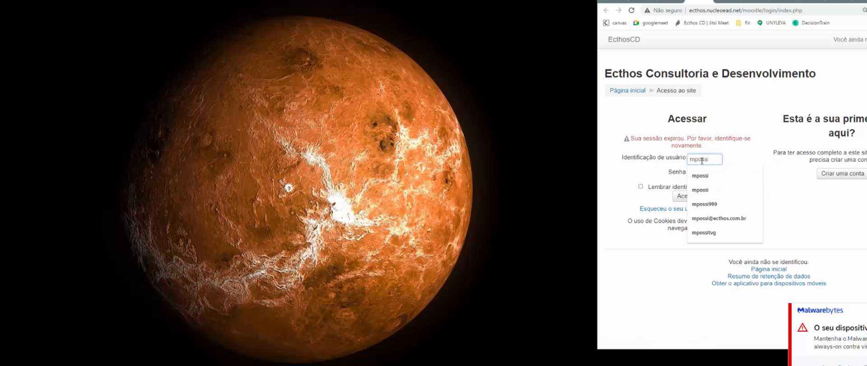
{"action": "key", "text": "Escape"}
{"action": "key", "text": "Tab"}
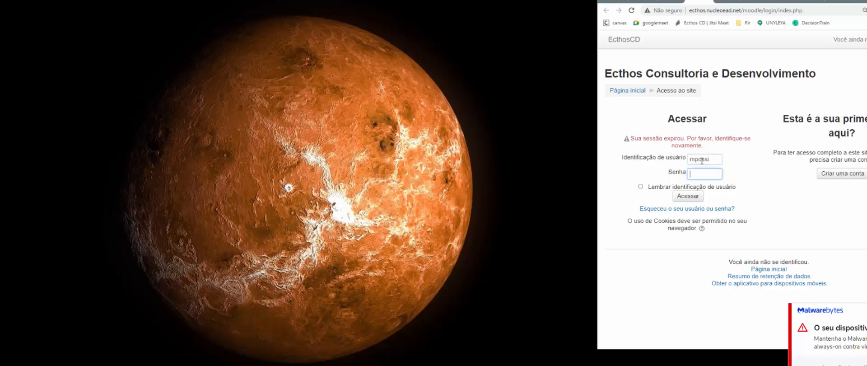
{"action": "type", "text": "••••••••"}
{"action": "key", "text": "Return"}
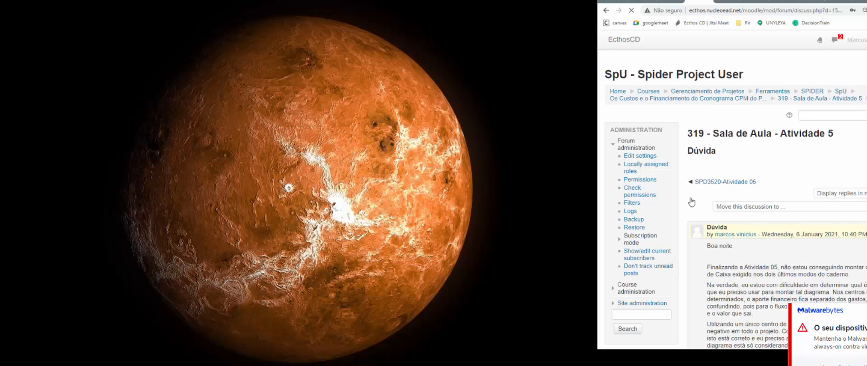
Step: Snap the browser left, dismiss the password warning, and copy 'Diagrama de Fluxo de Caixa' from the post
{"action": "key", "text": "super+Left"}
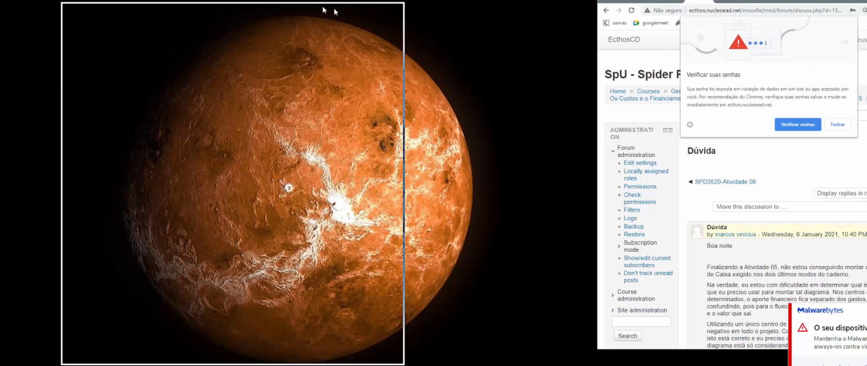
{"action": "left_click", "coordinate": [291, 140]}
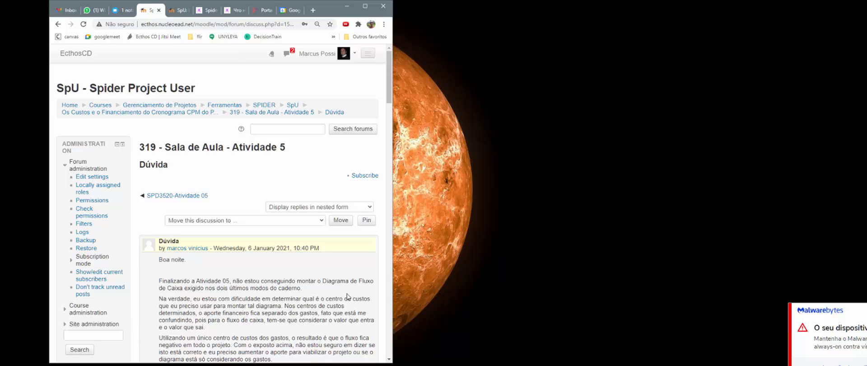
{"action": "scroll", "coordinate": [348, 296], "scroll_direction": "down", "scroll_amount": 1}
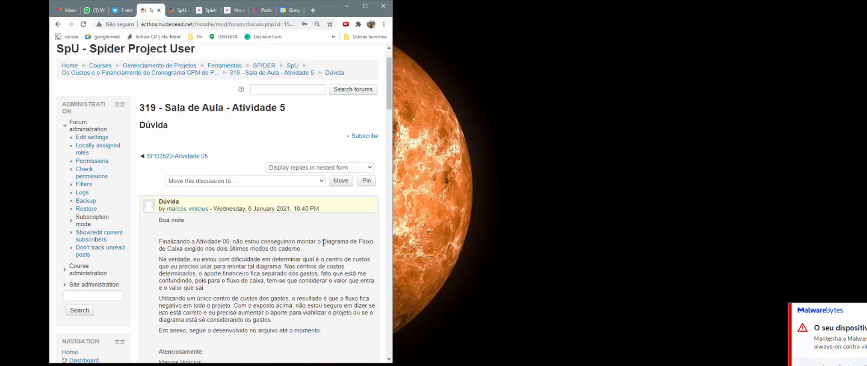
{"action": "left_click_drag", "start_coordinate": [322, 243], "coordinate": [184, 248]}
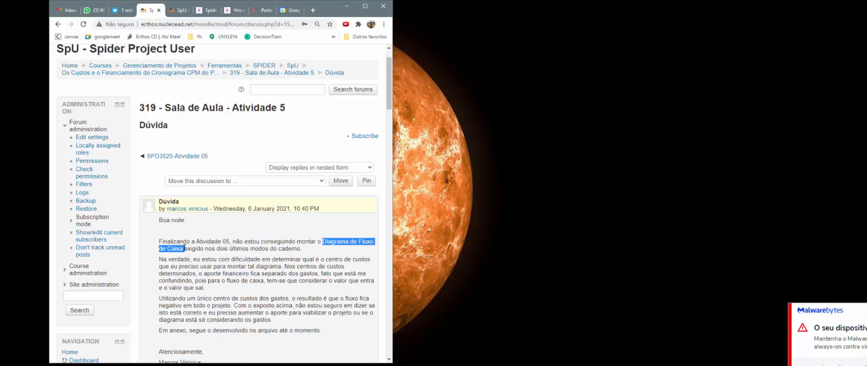
{"action": "right_click", "coordinate": [180, 248]}
{"action": "left_click", "coordinate": [192, 254]}
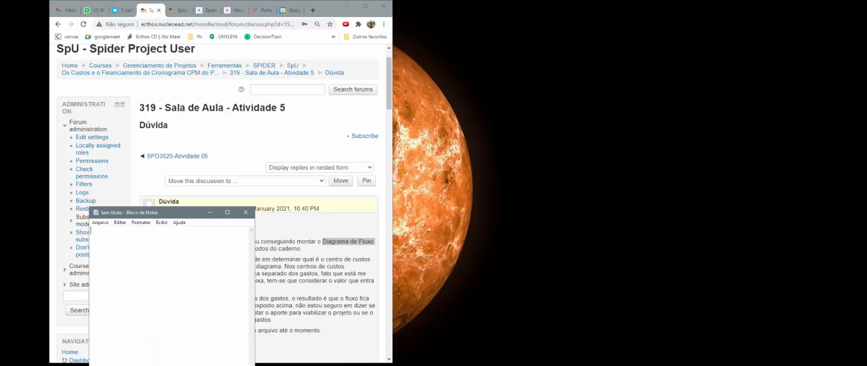
Step: Move Notepad to the right and paste 'Diagrama de Fluxo de Caixa' into it
{"action": "left_click_drag", "start_coordinate": [732, 67], "coordinate": [756, 54]}
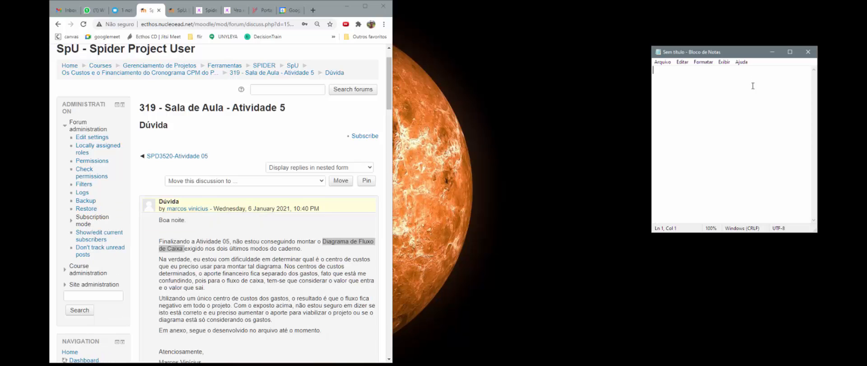
{"action": "right_click", "coordinate": [752, 85]}
{"action": "left_click", "coordinate": [773, 120]}
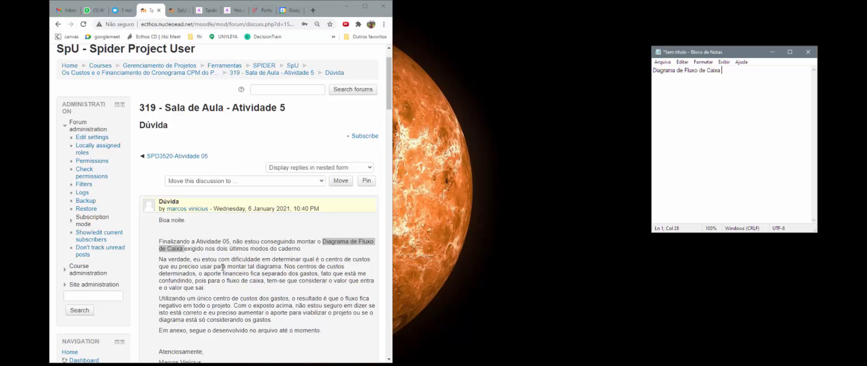
Step: Copy the question about which cost center to use and paste it below in Notepad
{"action": "left_click", "coordinate": [282, 266]}
{"action": "left_click_drag", "start_coordinate": [282, 266], "coordinate": [320, 259]}
{"action": "right_click", "coordinate": [326, 259]}
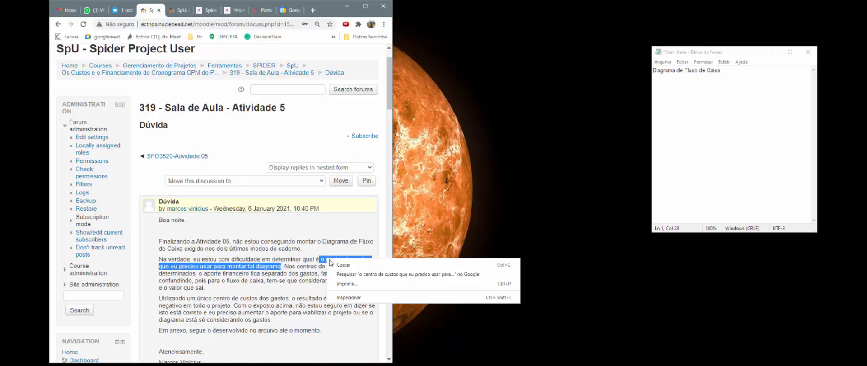
{"action": "left_click", "coordinate": [332, 263]}
{"action": "left_click", "coordinate": [638, 96]}
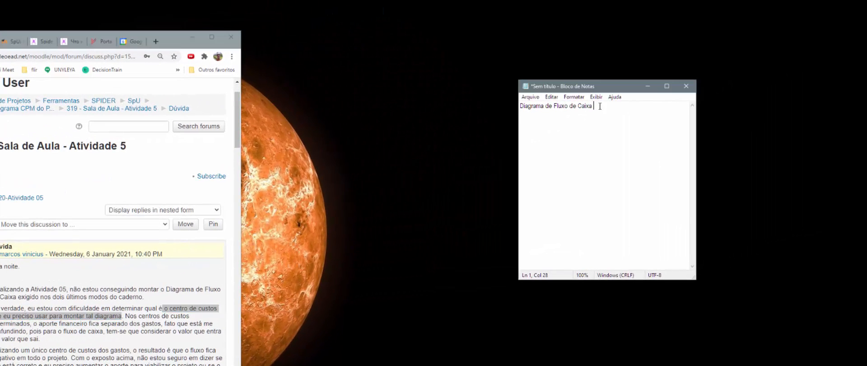
{"action": "key", "text": "Return"}
{"action": "key", "text": "Return"}
{"action": "key", "text": "Return"}
{"action": "key", "text": "ctrl+v"}
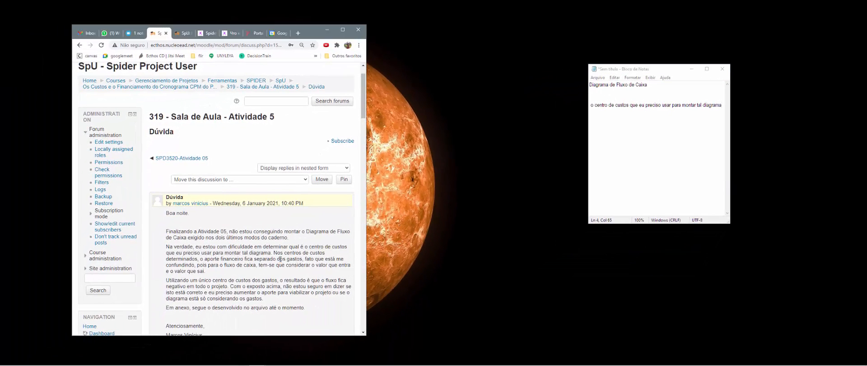
{"action": "left_click_drag", "start_coordinate": [299, 259], "coordinate": [202, 260]}
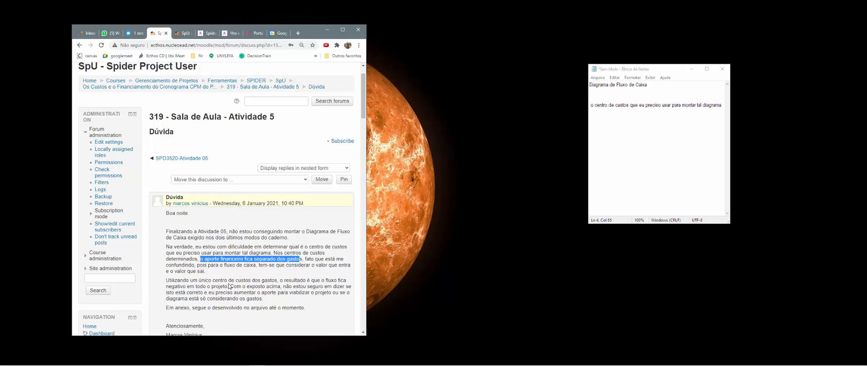
Step: Download the Vital00.005.sprj attachment from the post and open it in Spider Project
{"action": "scroll", "coordinate": [231, 287], "scroll_direction": "down", "scroll_amount": 3}
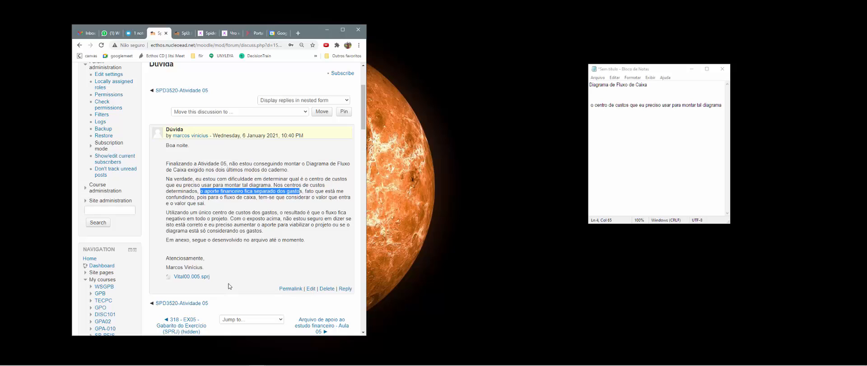
{"action": "left_click", "coordinate": [197, 279]}
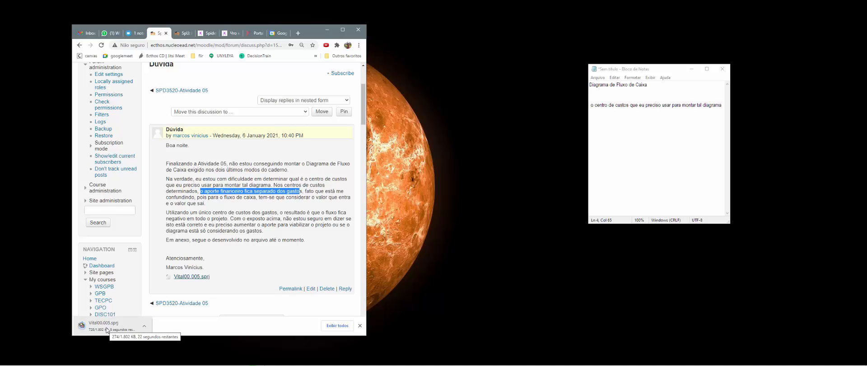
{"action": "left_click", "coordinate": [107, 330]}
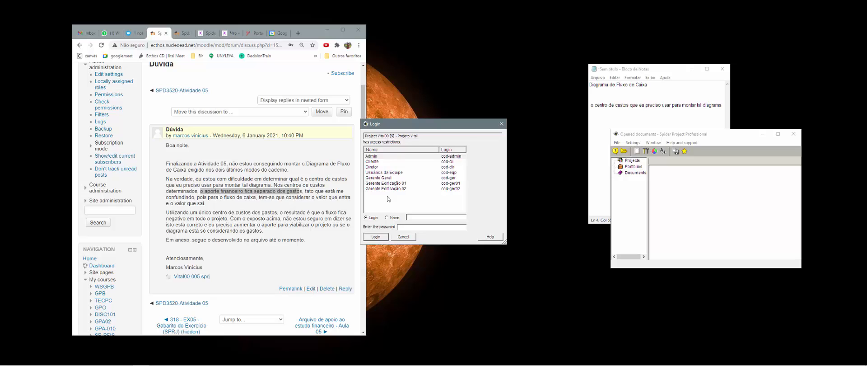
Step: Log in to Vital00, arrange the Gantt and Notepad windows, and show the Cost components table
{"action": "left_click", "coordinate": [382, 237]}
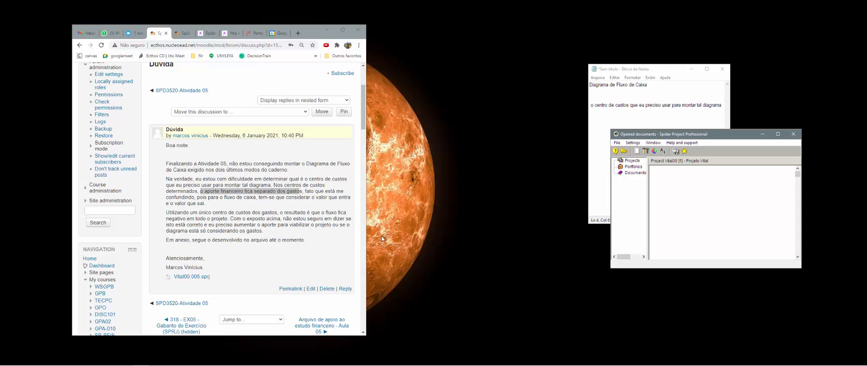
{"action": "key", "text": "super+Right"}
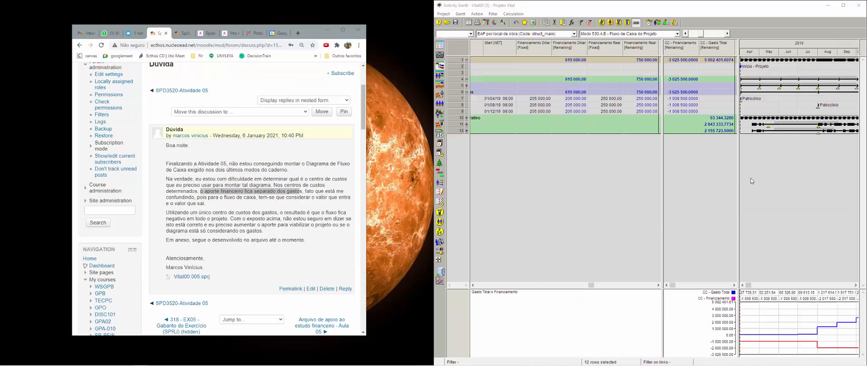
{"action": "left_click", "coordinate": [552, 175]}
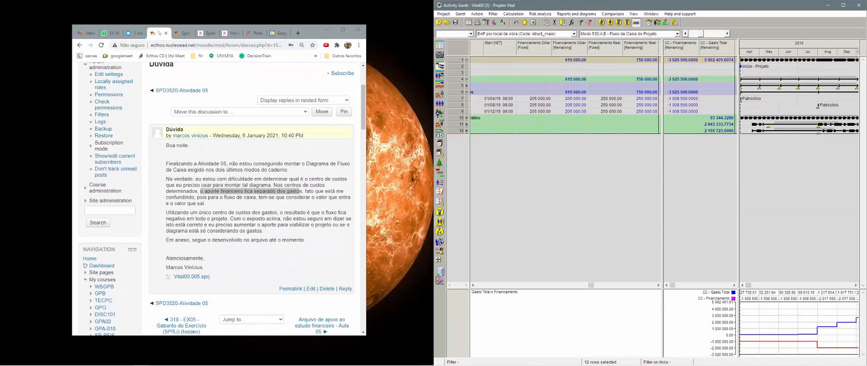
{"action": "left_click", "coordinate": [224, 359]}
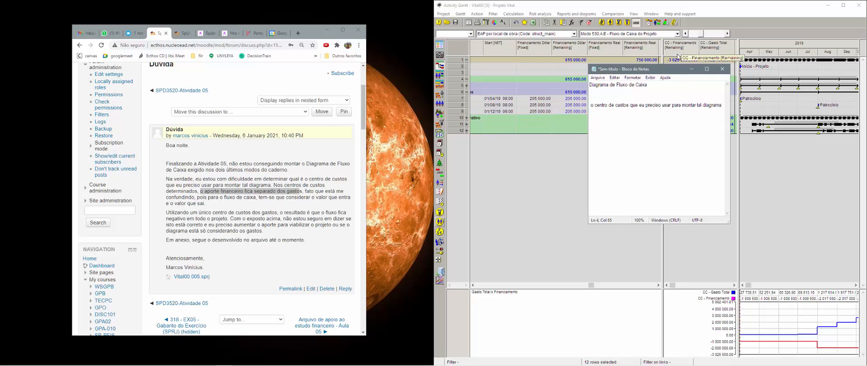
{"action": "left_click_drag", "start_coordinate": [670, 72], "coordinate": [352, 163]}
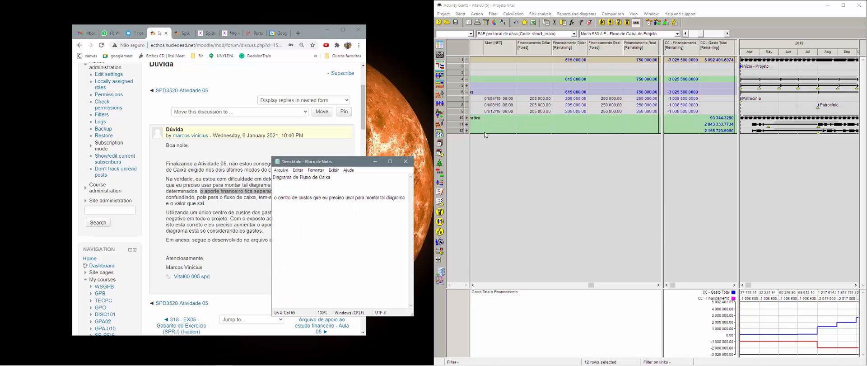
{"action": "left_click", "coordinate": [438, 137]}
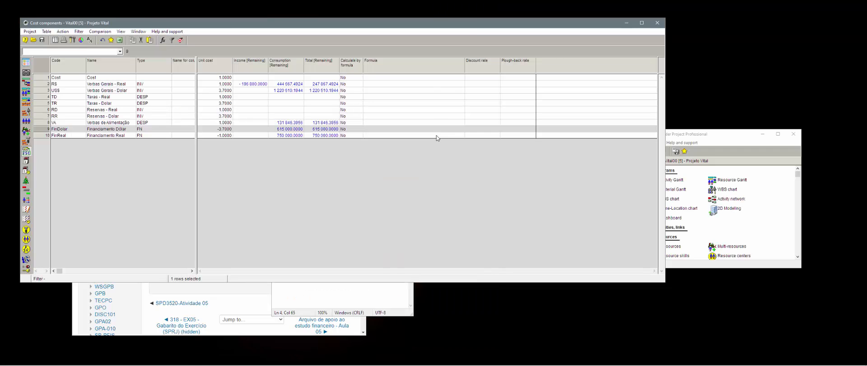
{"action": "key", "text": "super+Right"}
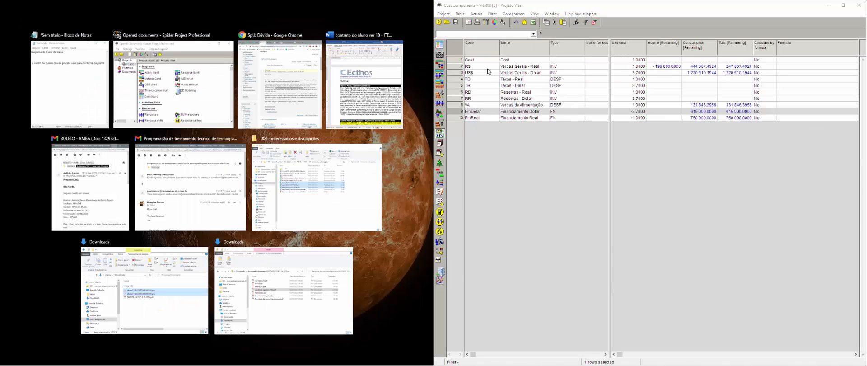
{"action": "left_click", "coordinate": [506, 60]}
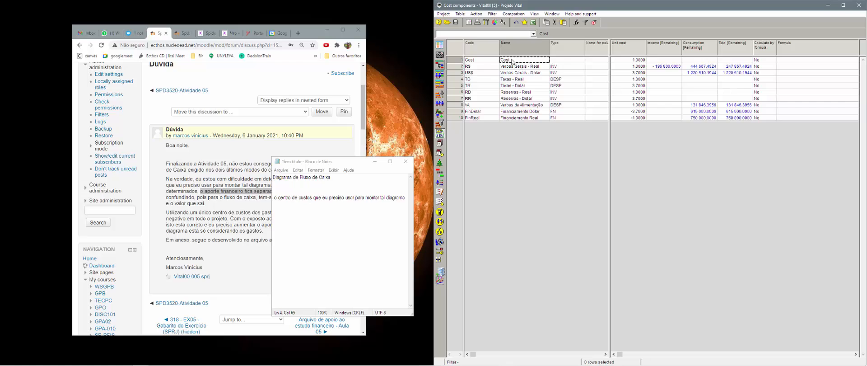
{"action": "key", "text": "Down"}
{"action": "key", "text": "Down"}
{"action": "key", "text": "Down"}
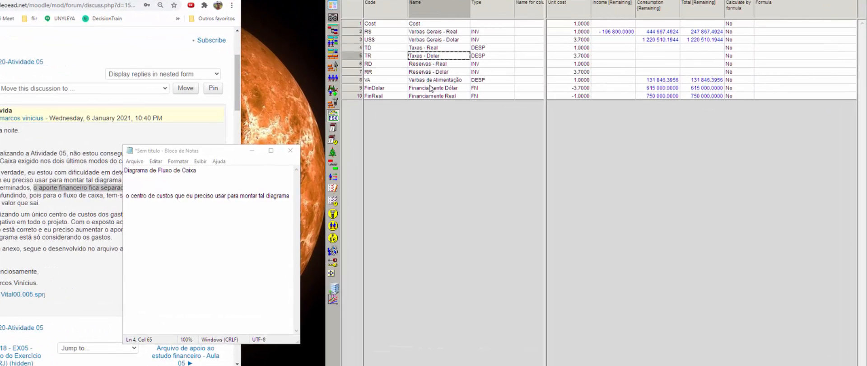
{"action": "left_click", "coordinate": [431, 83]}
{"action": "left_click", "coordinate": [429, 96]}
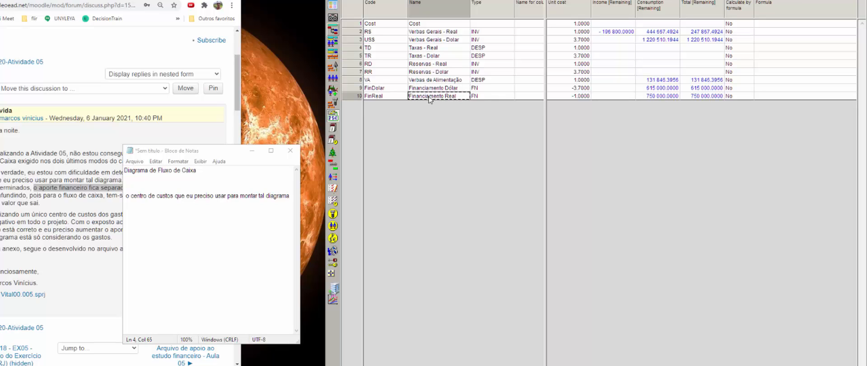
{"action": "left_click", "coordinate": [569, 97]}
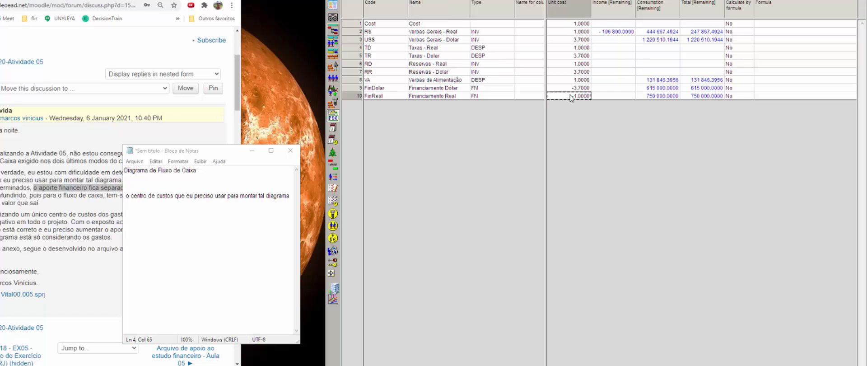
{"action": "left_click", "coordinate": [573, 90]}
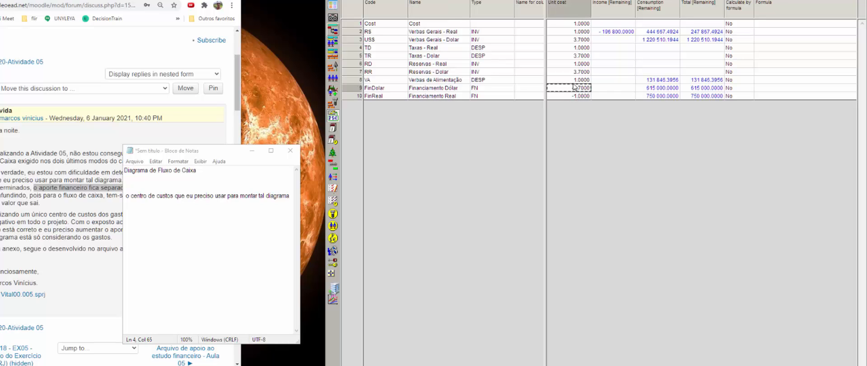
{"action": "left_click", "coordinate": [574, 81]}
{"action": "left_click", "coordinate": [586, 25]}
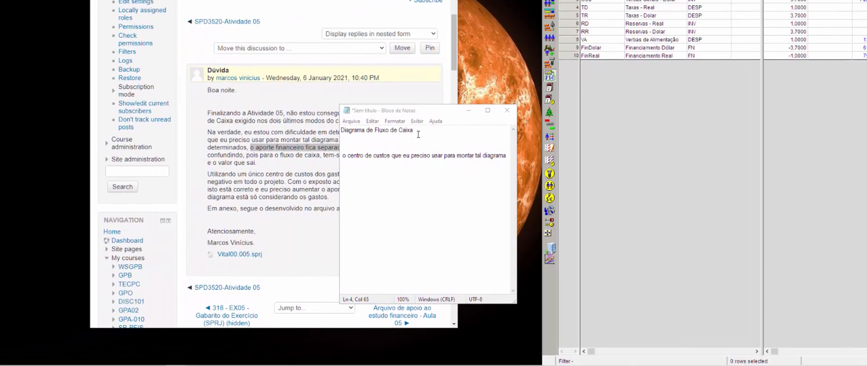
Step: Open the Cost centers table on the right half, widen it, and select Investimentos
{"action": "left_click_drag", "start_coordinate": [313, 149], "coordinate": [240, 152]}
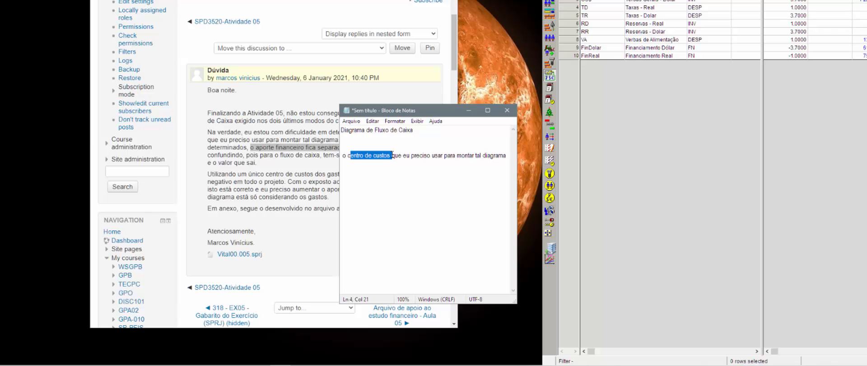
{"action": "left_click_drag", "start_coordinate": [392, 155], "coordinate": [453, 155]}
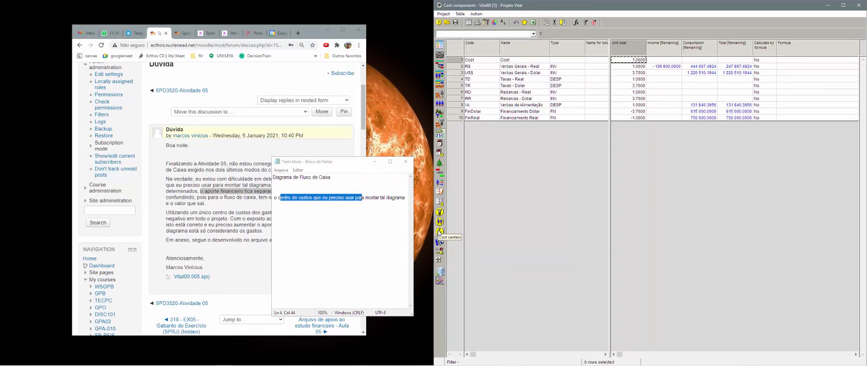
{"action": "left_click", "coordinate": [527, 204]}
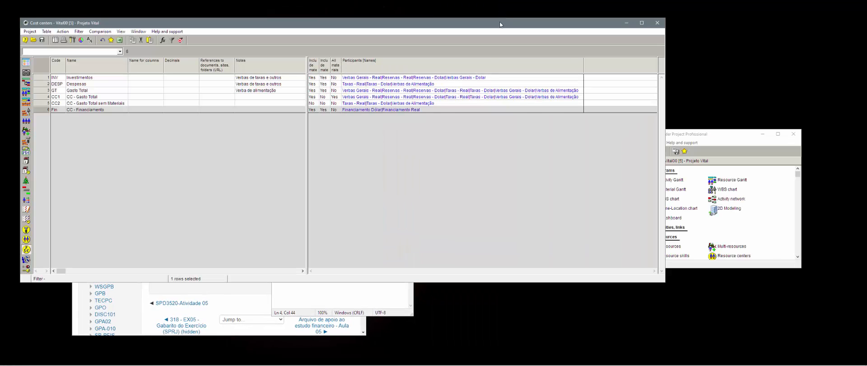
{"action": "left_click_drag", "start_coordinate": [500, 24], "coordinate": [865, 27]}
{"action": "left_click", "coordinate": [525, 85]}
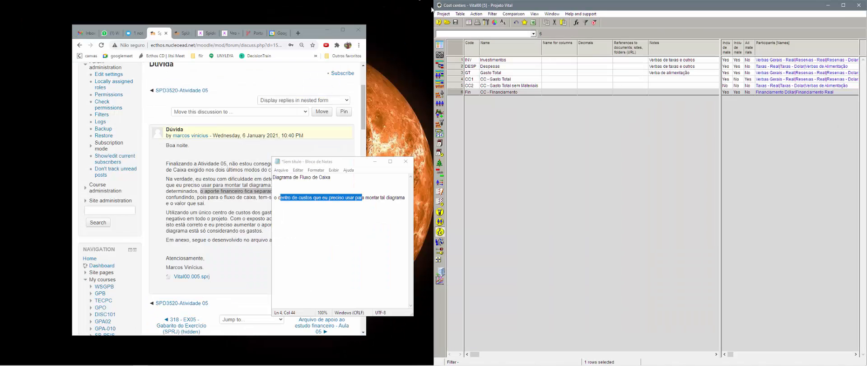
{"action": "left_click_drag", "start_coordinate": [432, 4], "coordinate": [228, 4]}
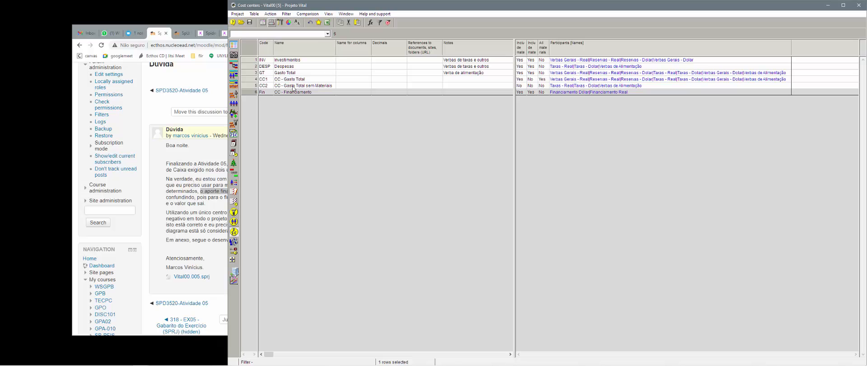
{"action": "left_click", "coordinate": [298, 61]}
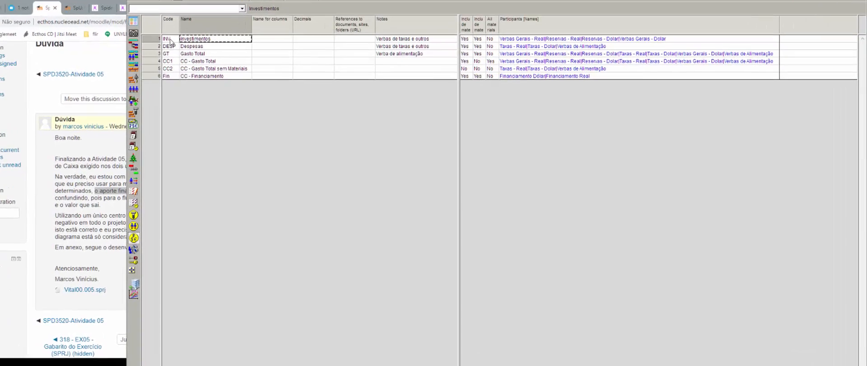
Step: Uncheck 'Include material consumptions/income' for the Investimentos cost center
{"action": "double_click", "coordinate": [248, 60]}
{"action": "left_click", "coordinate": [515, 122]}
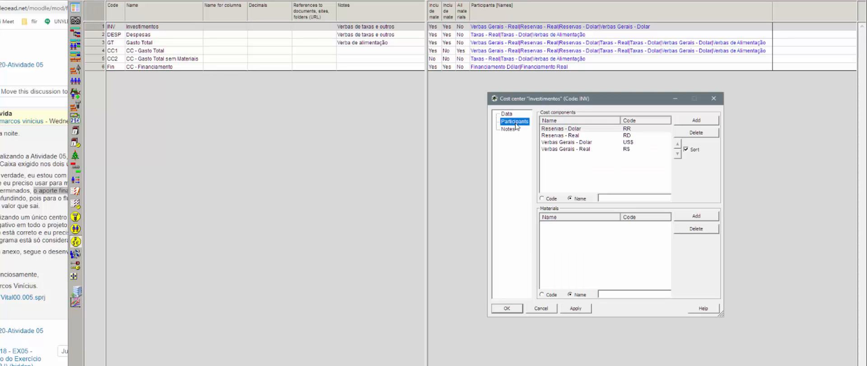
{"action": "left_click", "coordinate": [509, 114]}
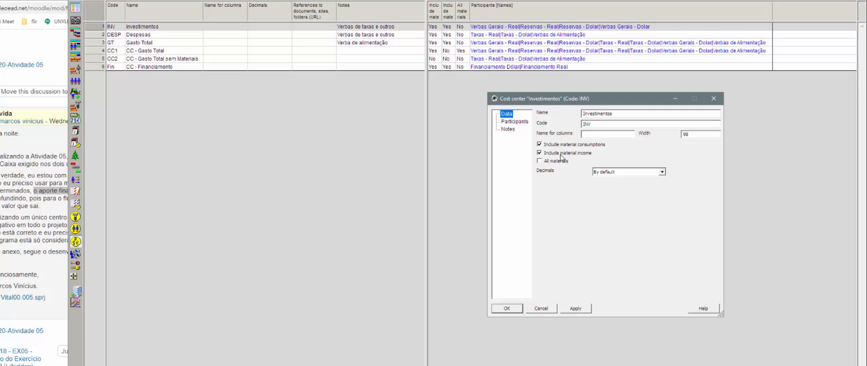
{"action": "left_click", "coordinate": [561, 154]}
{"action": "left_click", "coordinate": [560, 145]}
Step: Review the Reservas and Verbas Gerais components included in Investimentos
{"action": "left_click", "coordinate": [513, 121]}
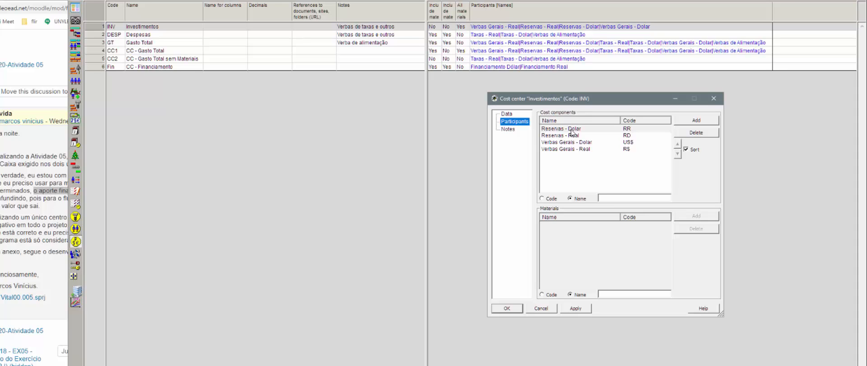
{"action": "left_click", "coordinate": [571, 129]}
{"action": "left_click", "coordinate": [574, 136]}
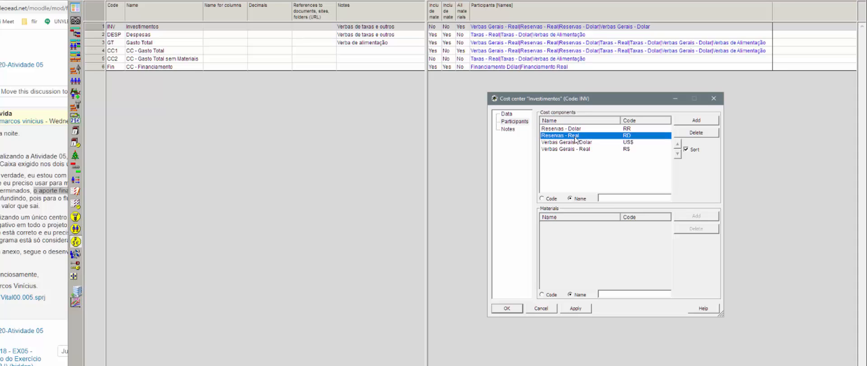
{"action": "left_click", "coordinate": [579, 143]}
{"action": "left_click", "coordinate": [579, 150]}
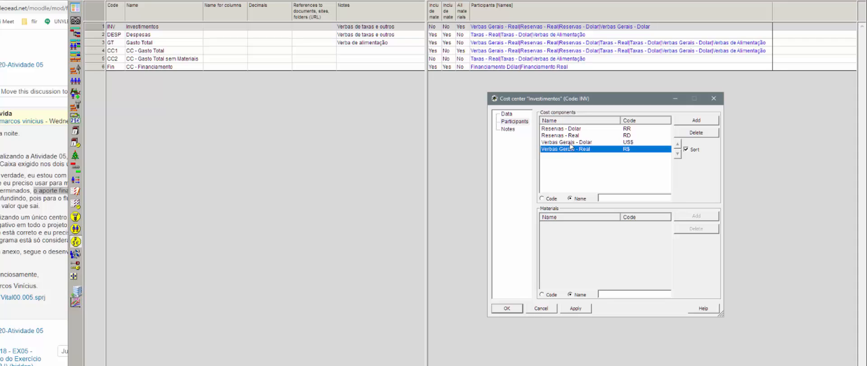
{"action": "left_click", "coordinate": [569, 143]}
{"action": "left_click", "coordinate": [569, 149]}
{"action": "left_click", "coordinate": [562, 129]}
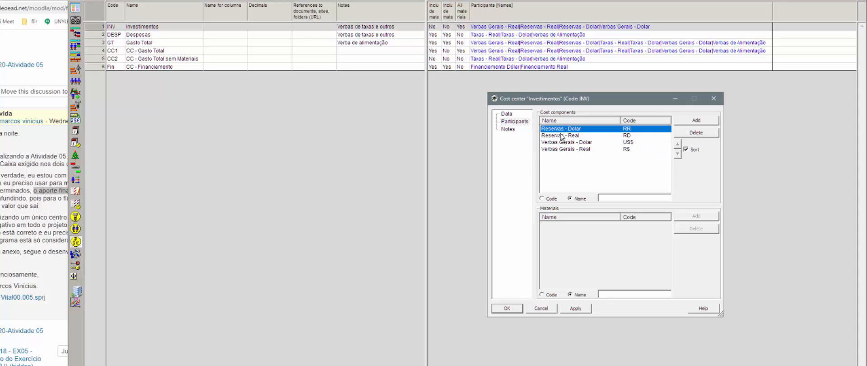
{"action": "left_click", "coordinate": [562, 136]}
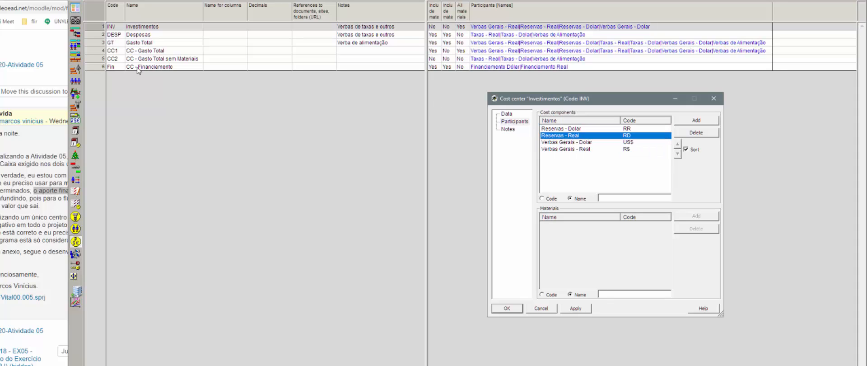
Step: Inspect the Despesas components: Taxas Dolar, Taxas Real and Verbas de Alimentação
{"action": "left_click", "coordinate": [140, 35]}
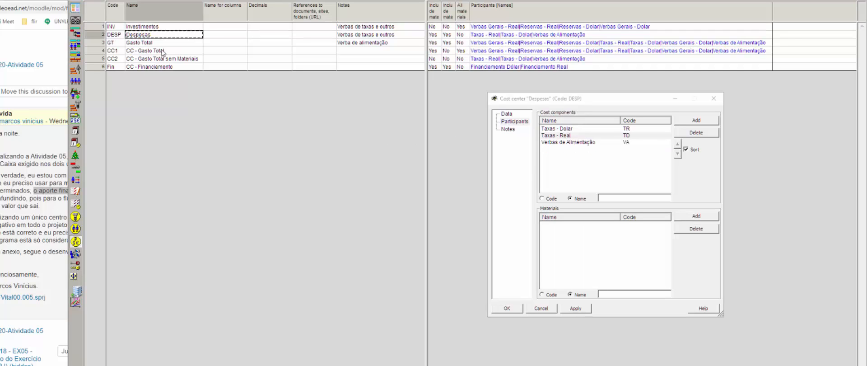
{"action": "left_click", "coordinate": [571, 136]}
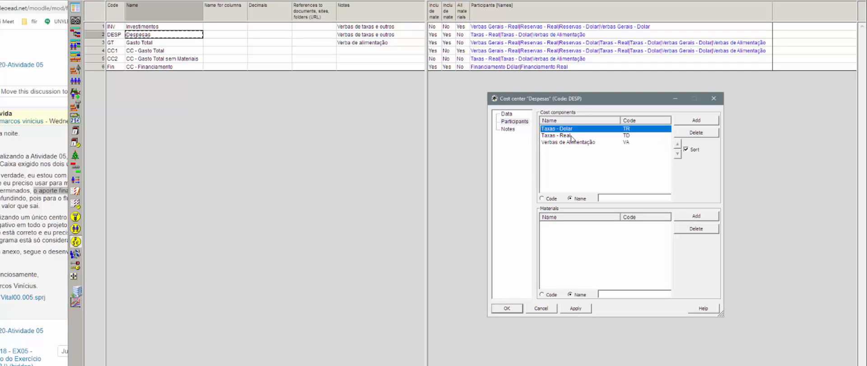
{"action": "left_click", "coordinate": [571, 136]}
{"action": "left_click", "coordinate": [565, 143]}
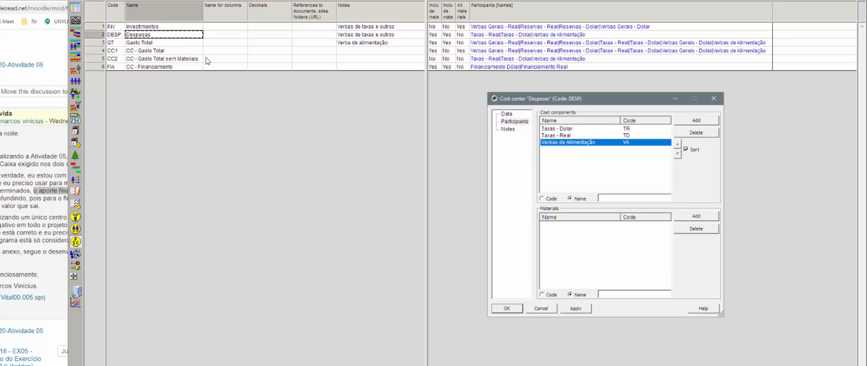
Step: Inspect the Gasto Total components, then show the CC - Gasto Total components
{"action": "left_click", "coordinate": [160, 42]}
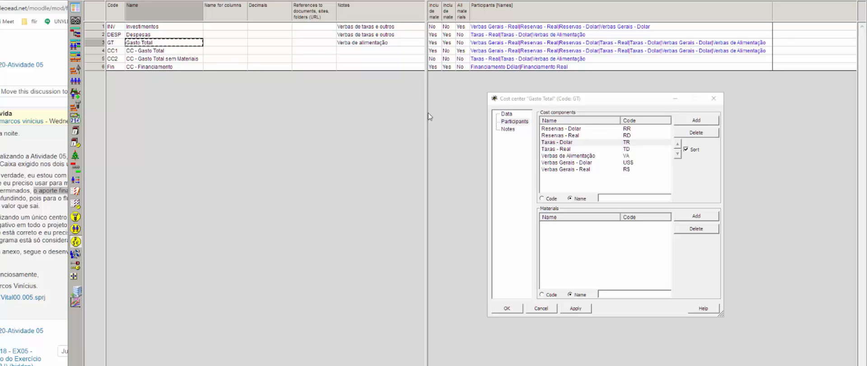
{"action": "left_click", "coordinate": [552, 130]}
{"action": "left_click", "coordinate": [553, 135]}
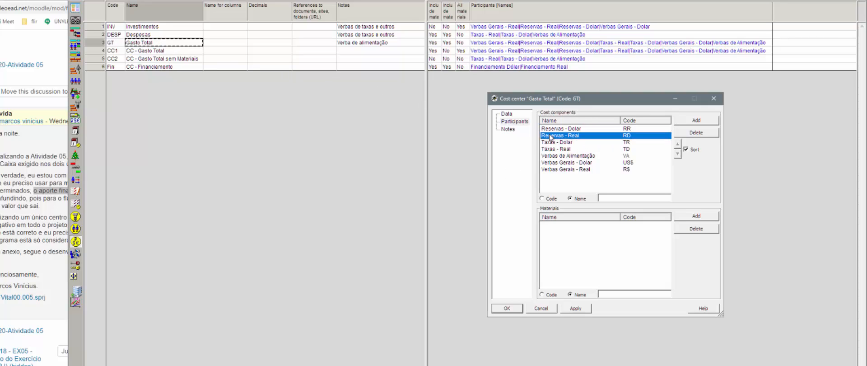
{"action": "left_click", "coordinate": [551, 142]}
{"action": "left_click", "coordinate": [554, 149]}
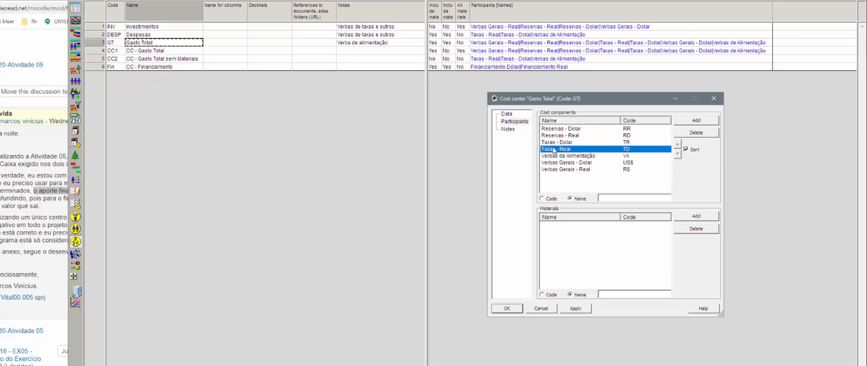
{"action": "left_click", "coordinate": [560, 156]}
{"action": "left_click", "coordinate": [564, 163]}
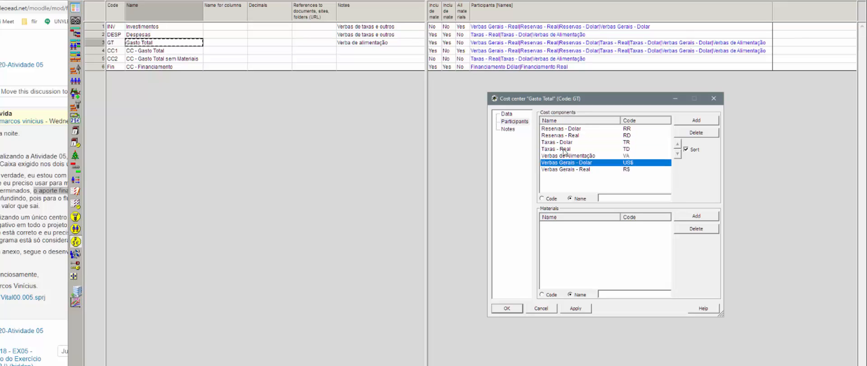
{"action": "left_click", "coordinate": [151, 50]}
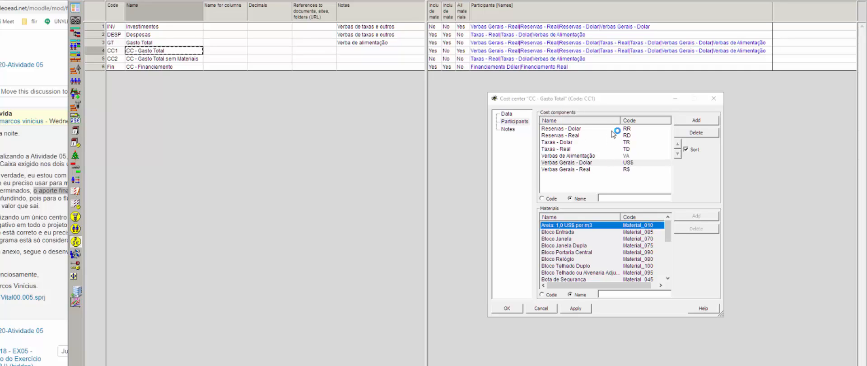
Step: Compare CC - Gasto Total's settings with Gasto Total, then show CC2's components
{"action": "left_click", "coordinate": [505, 115]}
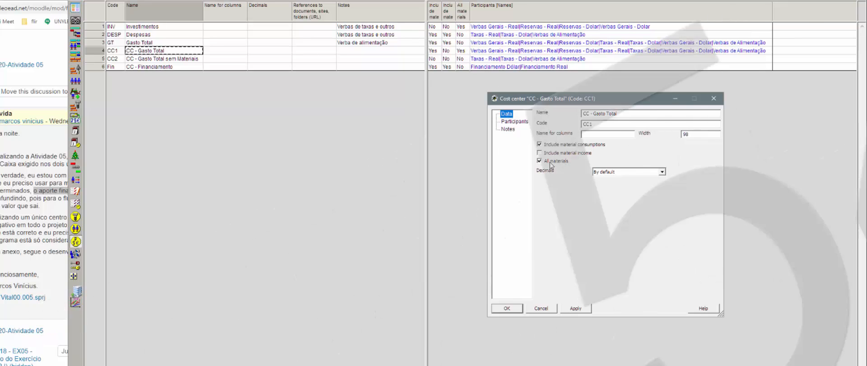
{"action": "left_click", "coordinate": [159, 43]}
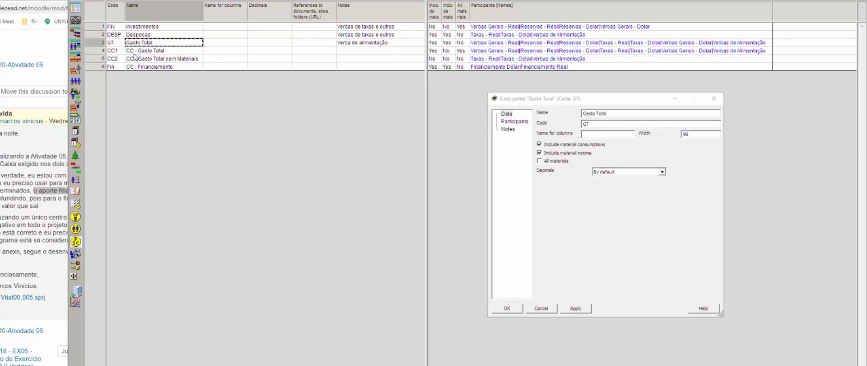
{"action": "left_click", "coordinate": [151, 52]}
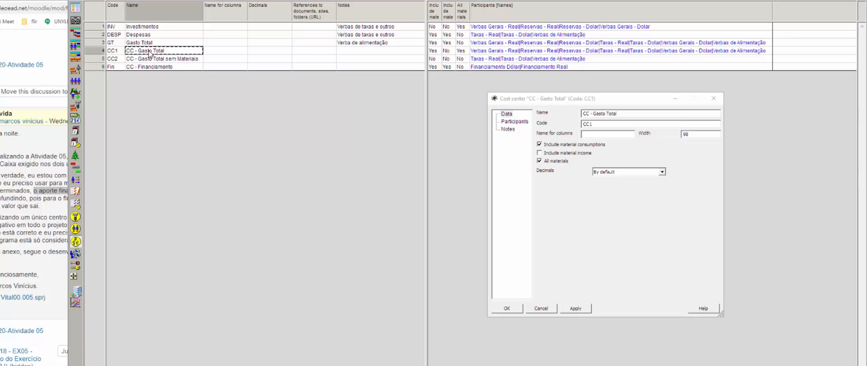
{"action": "left_click", "coordinate": [512, 122]}
{"action": "left_click", "coordinate": [508, 114]}
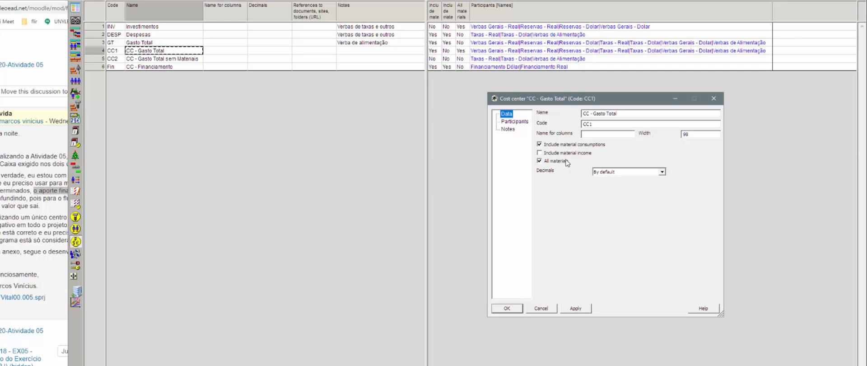
{"action": "left_click", "coordinate": [519, 123]}
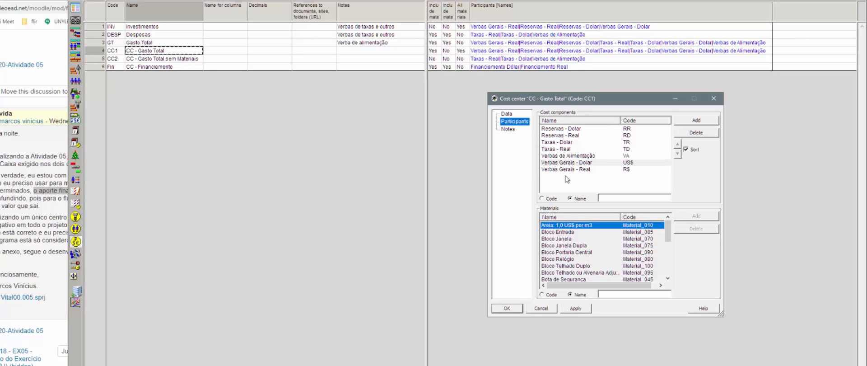
{"action": "left_click", "coordinate": [181, 62]}
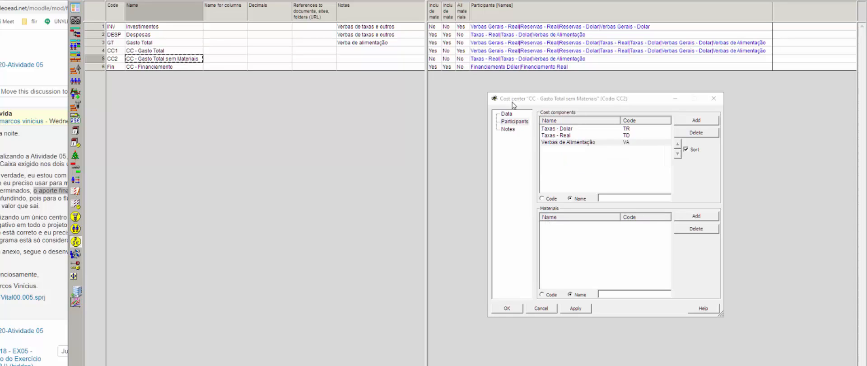
Step: Review CC2's settings, then compare components of CC1, CC2 and CC - Financiamento
{"action": "left_click", "coordinate": [507, 114]}
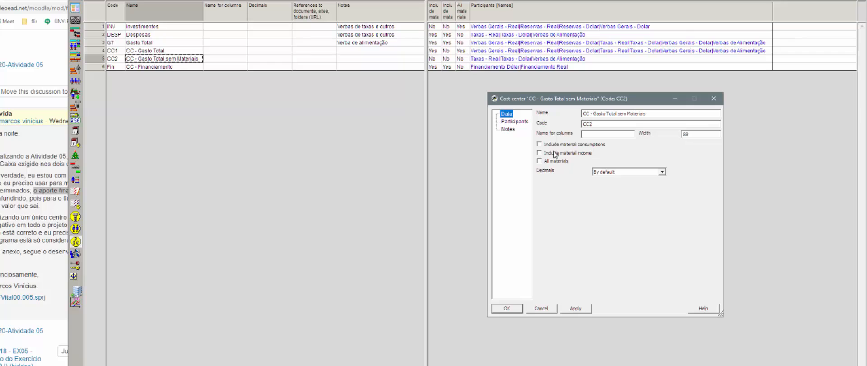
{"action": "left_click", "coordinate": [522, 121]}
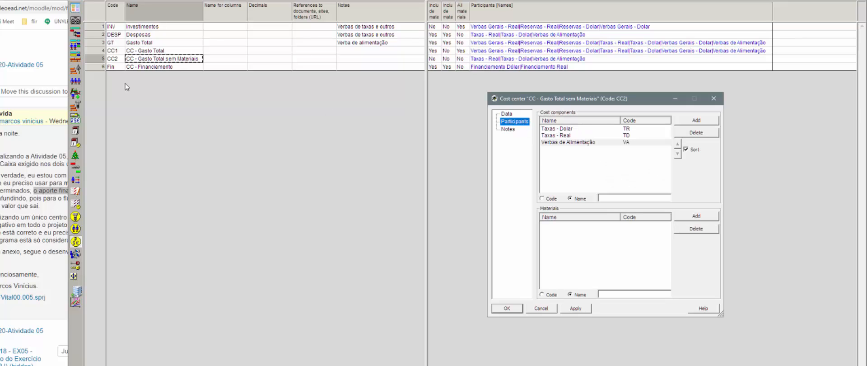
{"action": "left_click", "coordinate": [160, 51]}
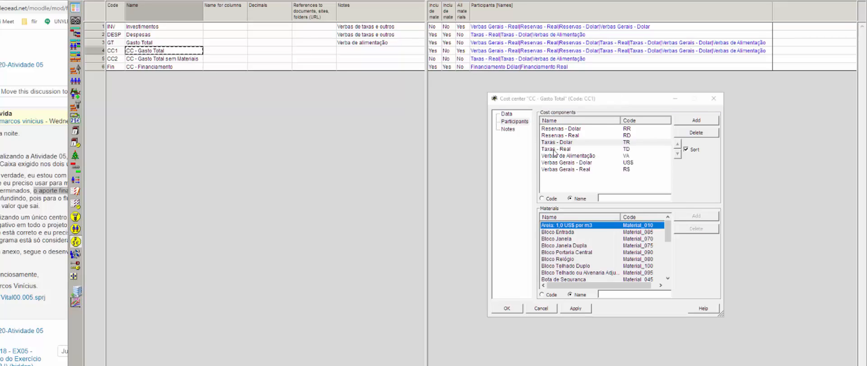
{"action": "left_click", "coordinate": [164, 61]}
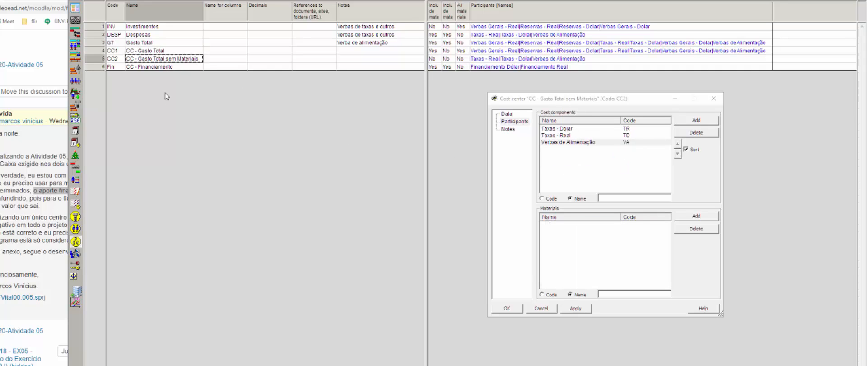
{"action": "left_click", "coordinate": [157, 66]}
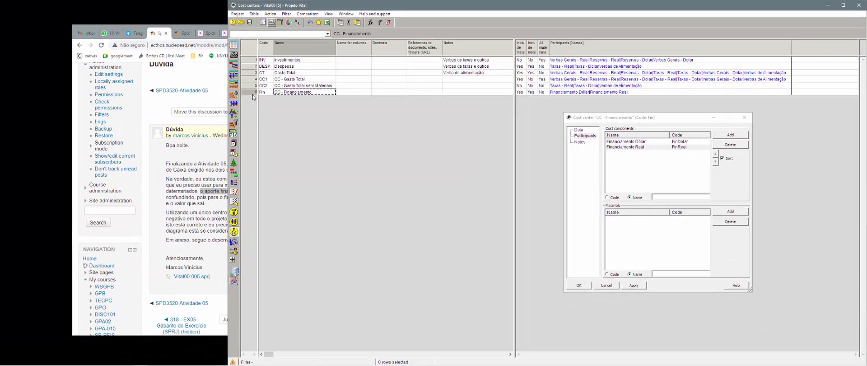
{"action": "left_click", "coordinate": [133, 74]}
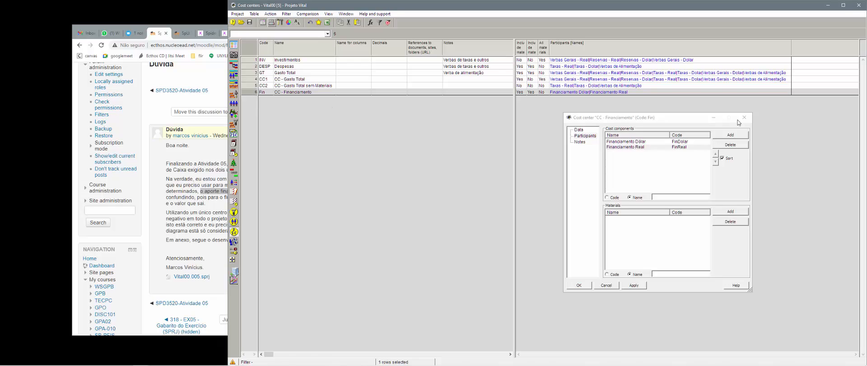
Step: Close the cost center dialog, select the Financiamento row, and open the documents' file commands
{"action": "left_click", "coordinate": [744, 118]}
{"action": "left_click", "coordinate": [250, 87]}
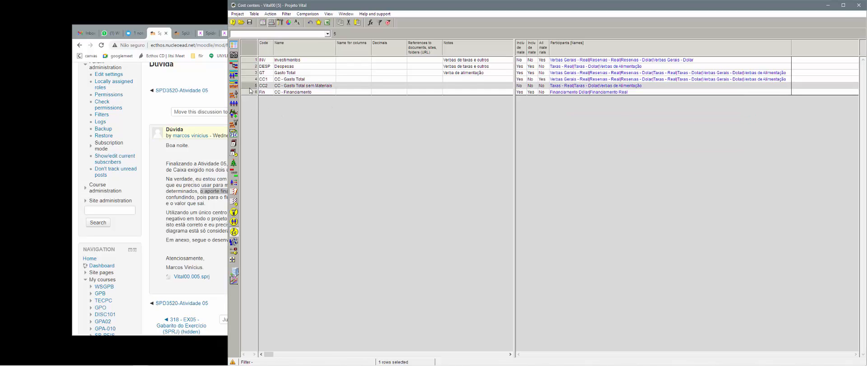
{"action": "left_click", "coordinate": [250, 93]}
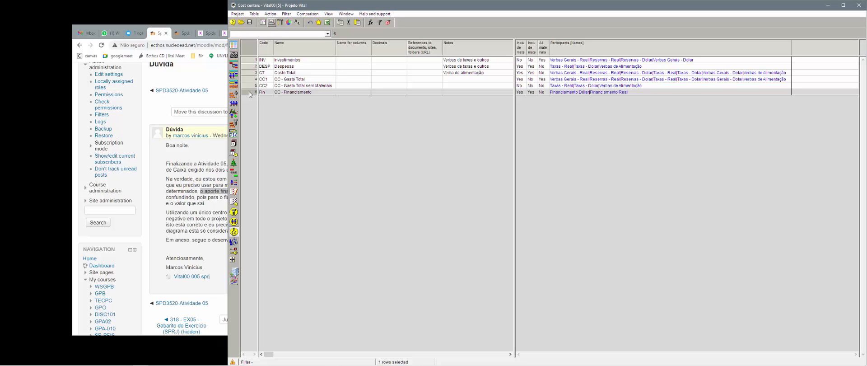
{"action": "left_click", "coordinate": [238, 15]}
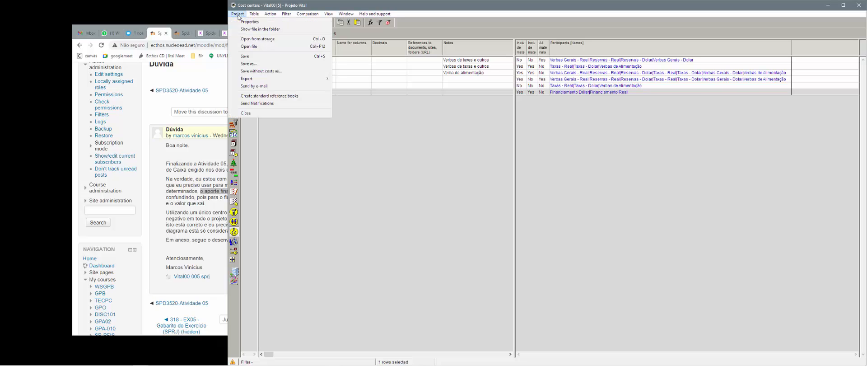
{"action": "left_click", "coordinate": [238, 15]}
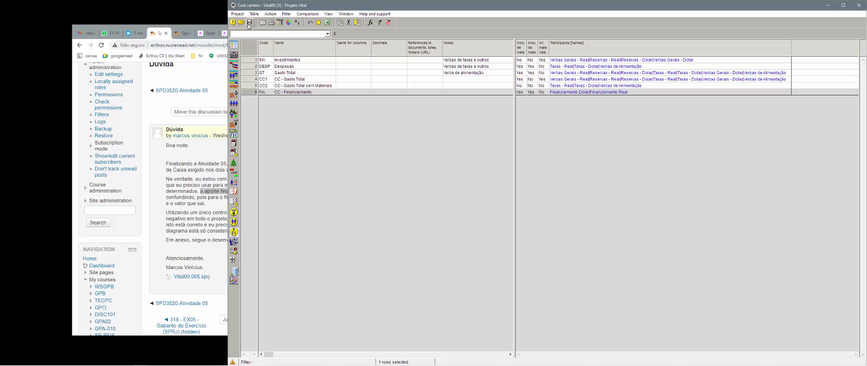
{"action": "left_click", "coordinate": [246, 25]}
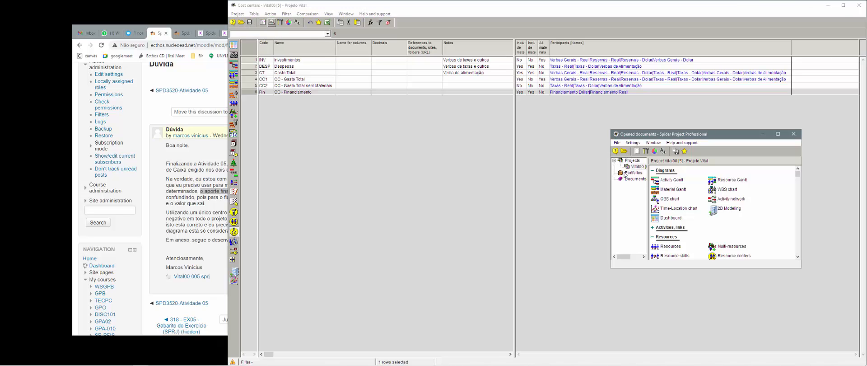
{"action": "left_click", "coordinate": [618, 143]}
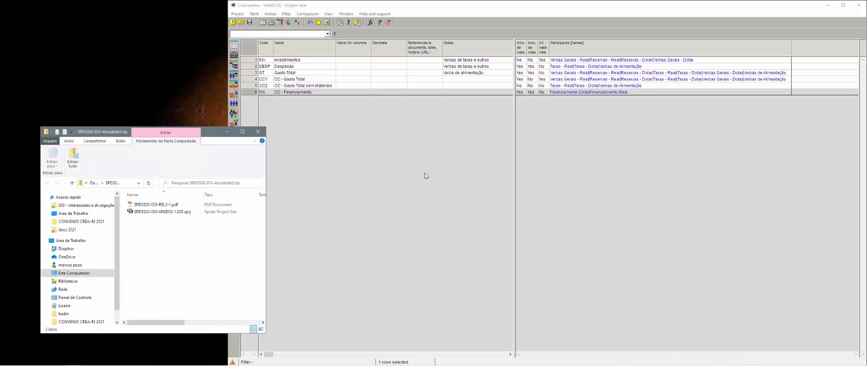
Step: Open the answer-key project SPD3320-033-UNID03-1 from the zip and log in with its password
{"action": "left_click_drag", "start_coordinate": [214, 132], "coordinate": [216, 71]}
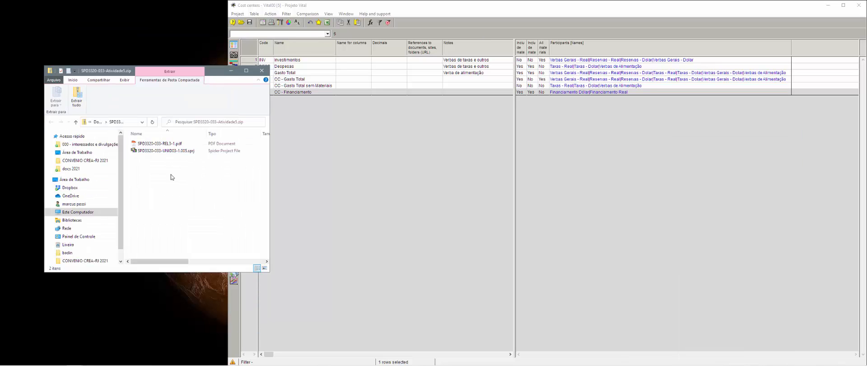
{"action": "left_click", "coordinate": [158, 153]}
{"action": "double_click", "coordinate": [158, 151]}
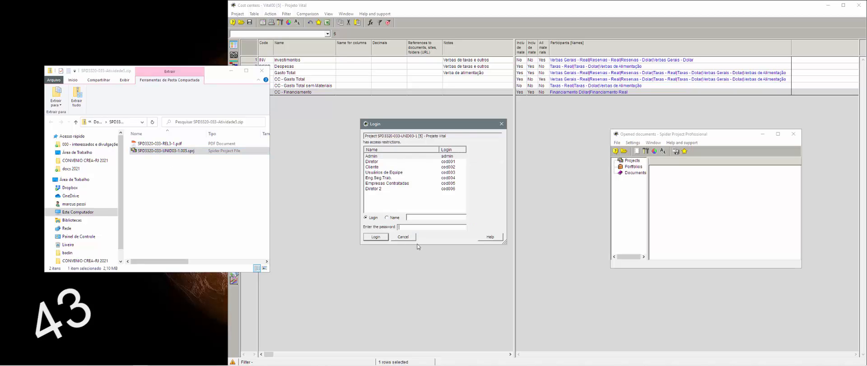
{"action": "type", "text": "***"}
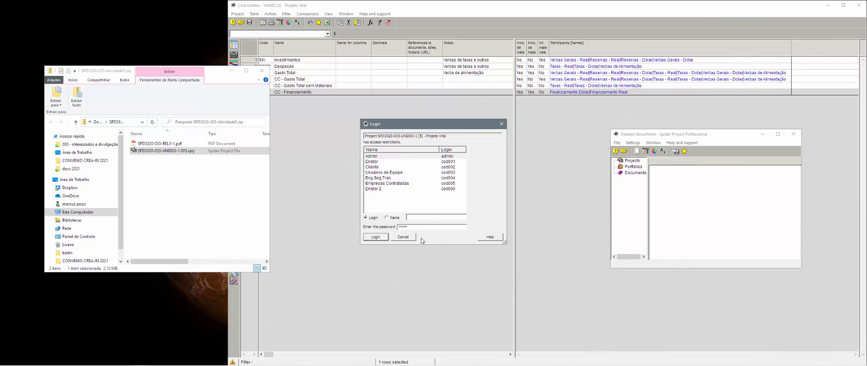
{"action": "left_click", "coordinate": [376, 238]}
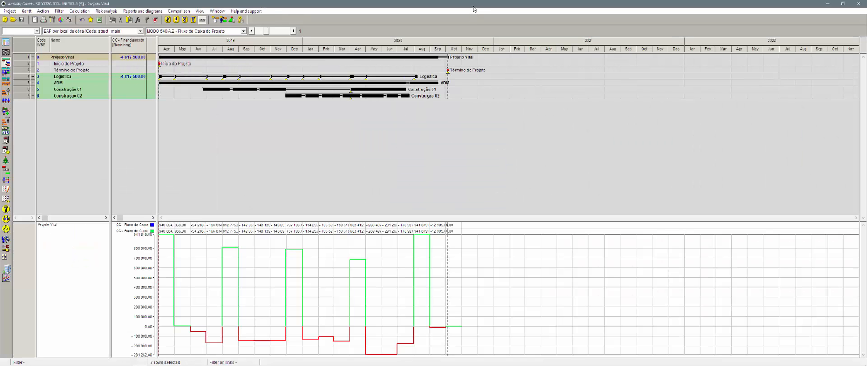
Step: Dock the answer key's Gantt window right, widen it and show its Cost components table
{"action": "key", "text": "super+Right"}
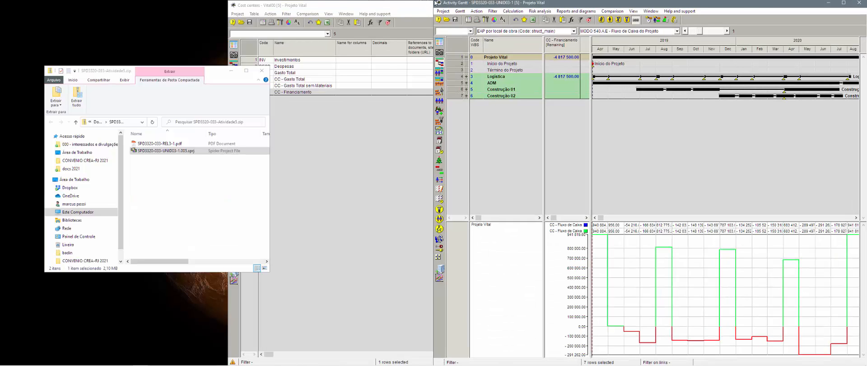
{"action": "left_click_drag", "start_coordinate": [434, 194], "coordinate": [166, 194]}
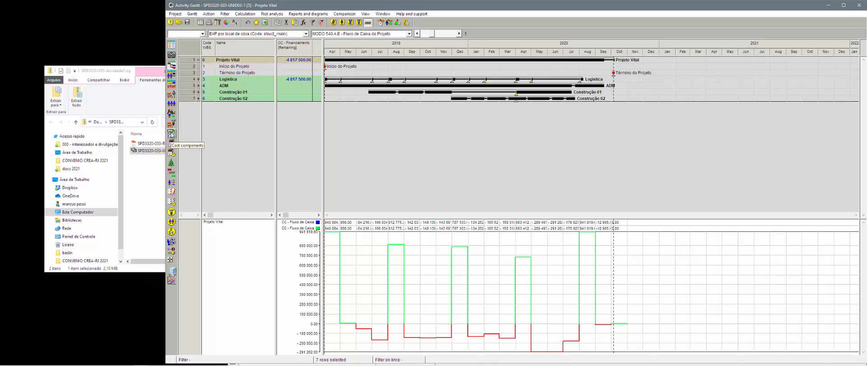
{"action": "left_click", "coordinate": [170, 132]}
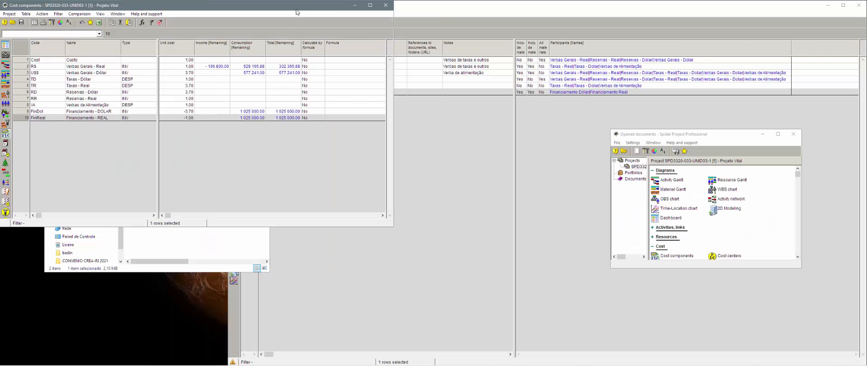
Step: Dock the answer key's Cost components and Cost centers tables on the left half
{"action": "left_click_drag", "start_coordinate": [298, 6], "coordinate": [1, 140]}
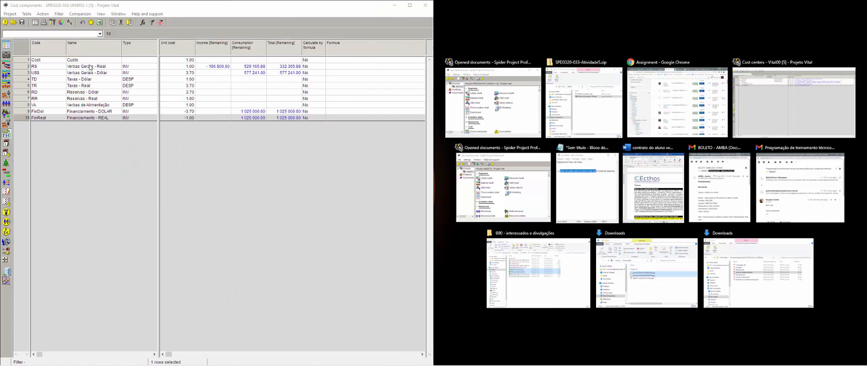
{"action": "left_click", "coordinate": [91, 66]}
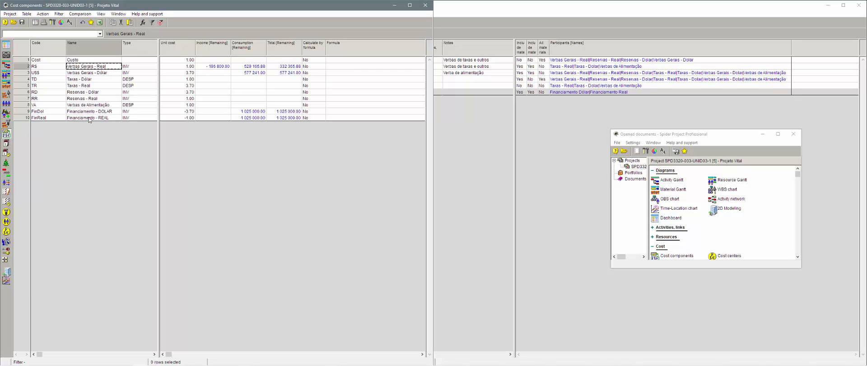
{"action": "left_click", "coordinate": [8, 232]}
{"action": "left_click_drag", "start_coordinate": [169, 5], "coordinate": [1, 93]}
{"action": "left_click", "coordinate": [72, 61]}
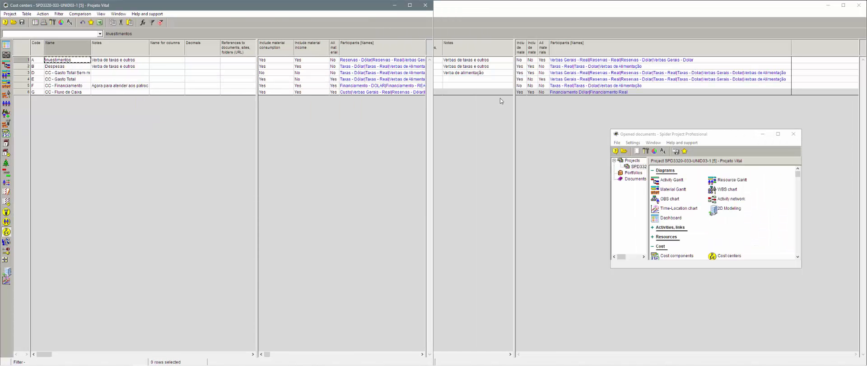
Step: Dock Vital00's Cost centers table on the right half showing Code and Name columns
{"action": "left_click", "coordinate": [482, 76]}
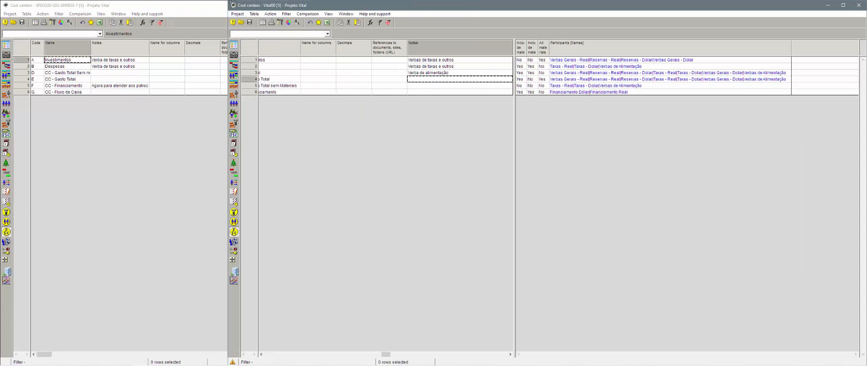
{"action": "left_click_drag", "start_coordinate": [230, 1], "coordinate": [397, 14]}
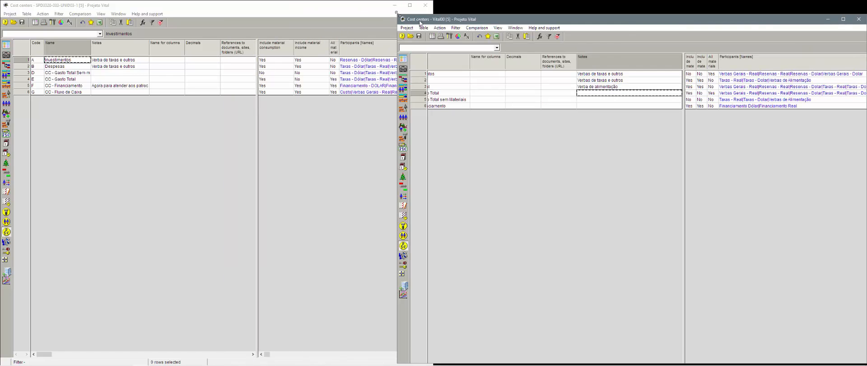
{"action": "left_click_drag", "start_coordinate": [477, 21], "coordinate": [866, 118]}
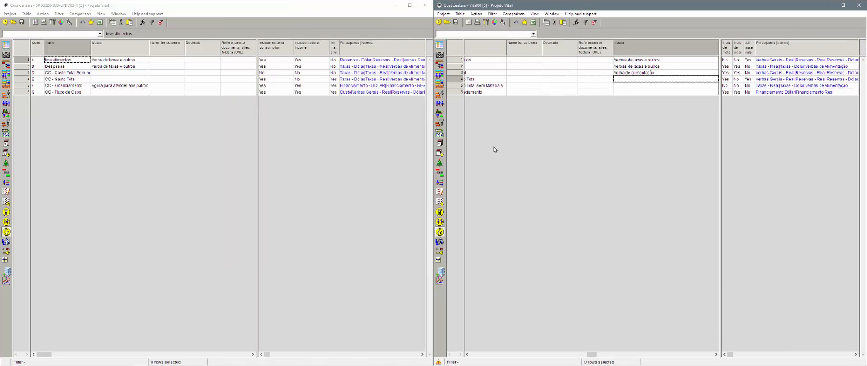
{"action": "left_click", "coordinate": [500, 93]}
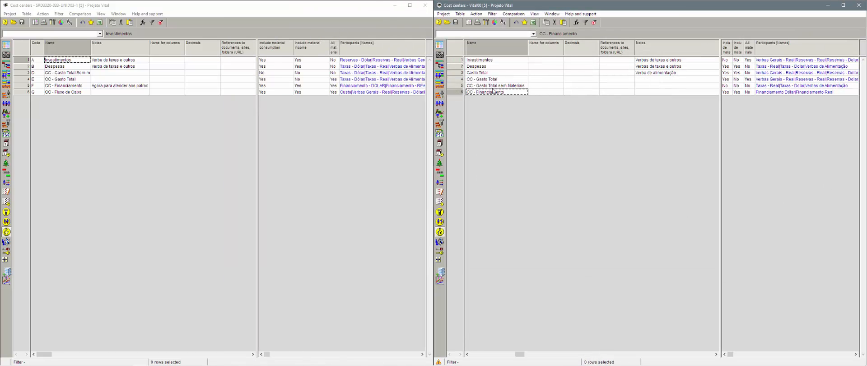
{"action": "left_click", "coordinate": [489, 60]}
Step: Widen the Name columns of the answer-key and student cost-center tables
{"action": "left_click", "coordinate": [64, 67]}
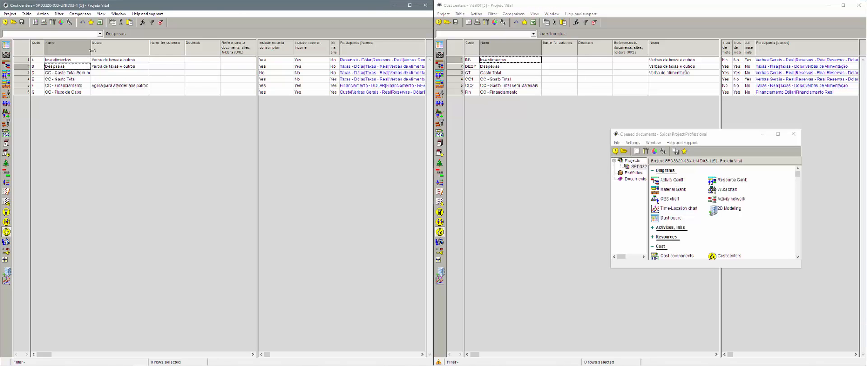
{"action": "left_click_drag", "start_coordinate": [91, 50], "coordinate": [108, 50]}
{"action": "left_click", "coordinate": [81, 79]}
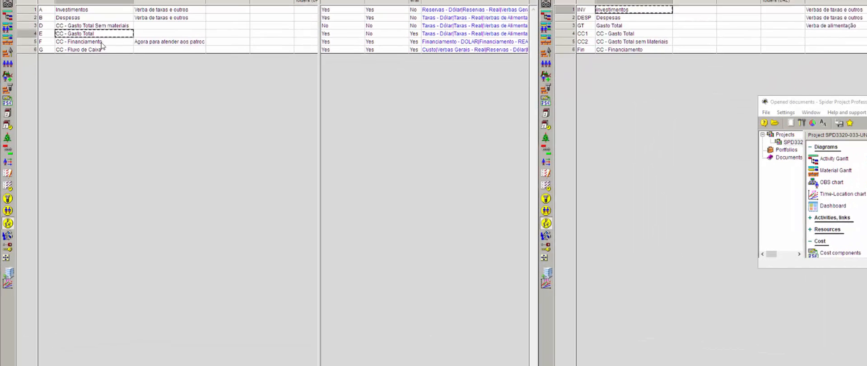
Step: Step down to CC - Fluxo de Caixa and back to CC - Financiamento
{"action": "key", "text": "Down"}
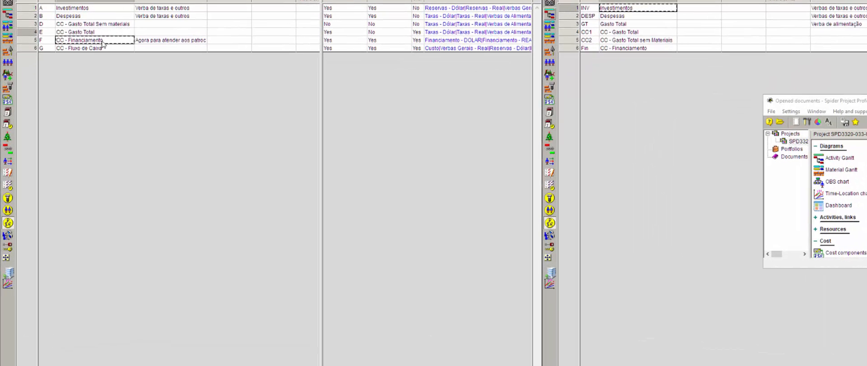
{"action": "key", "text": "Down"}
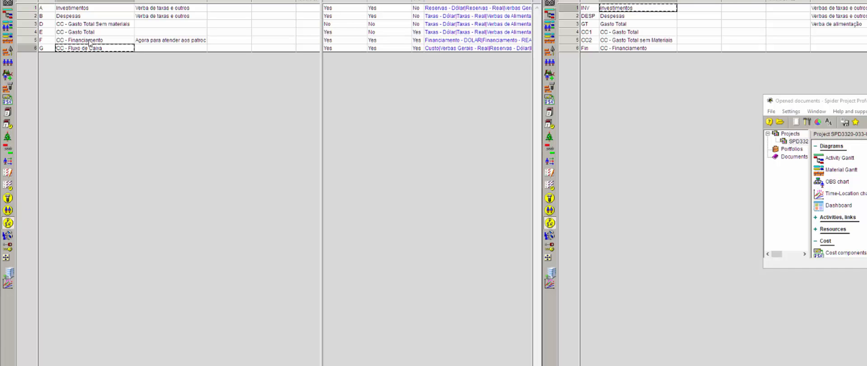
{"action": "left_click", "coordinate": [90, 41]}
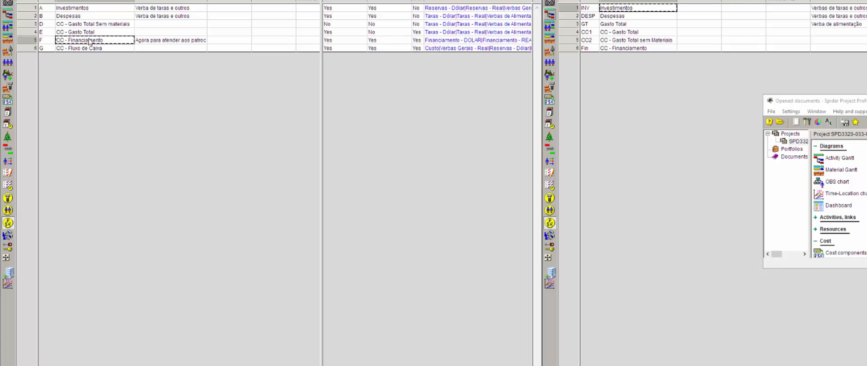
Step: Open CC - Gasto Total's participating components in both the student's and answer-key projects
{"action": "double_click", "coordinate": [21, 43]}
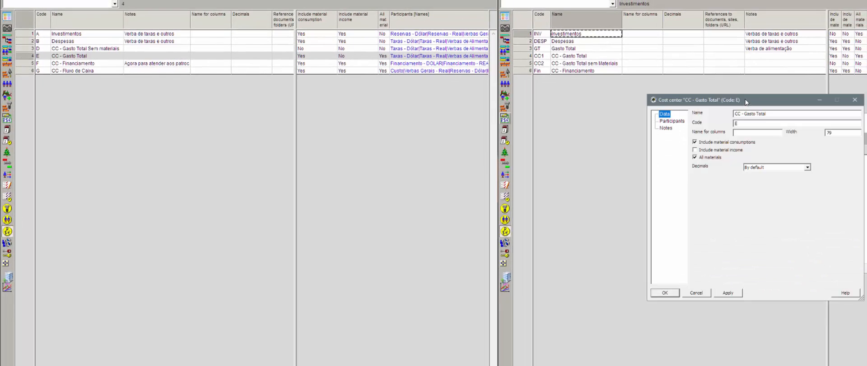
{"action": "left_click_drag", "start_coordinate": [555, 136], "coordinate": [348, 134]}
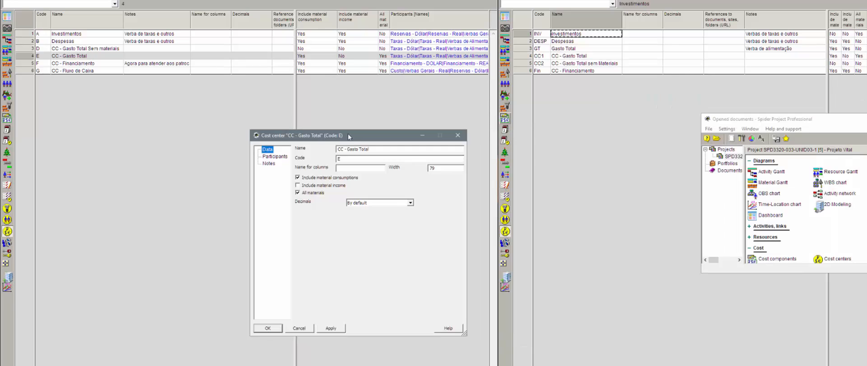
{"action": "left_click", "coordinate": [275, 156]}
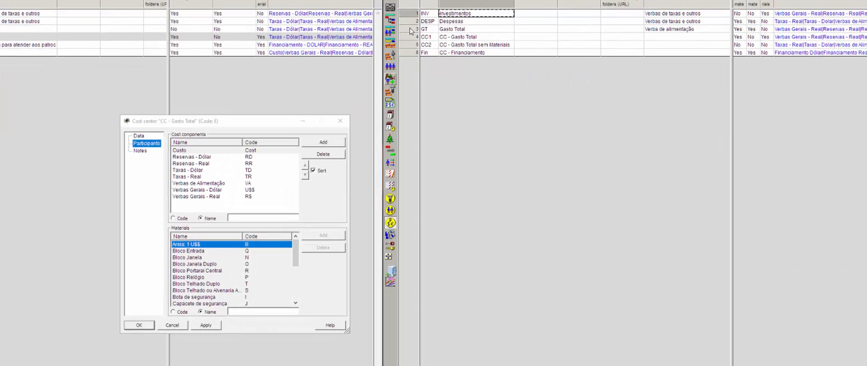
{"action": "double_click", "coordinate": [411, 30]}
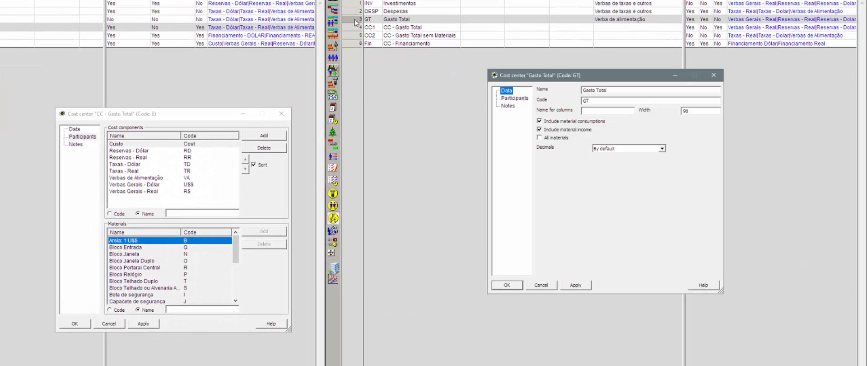
{"action": "left_click", "coordinate": [522, 100]}
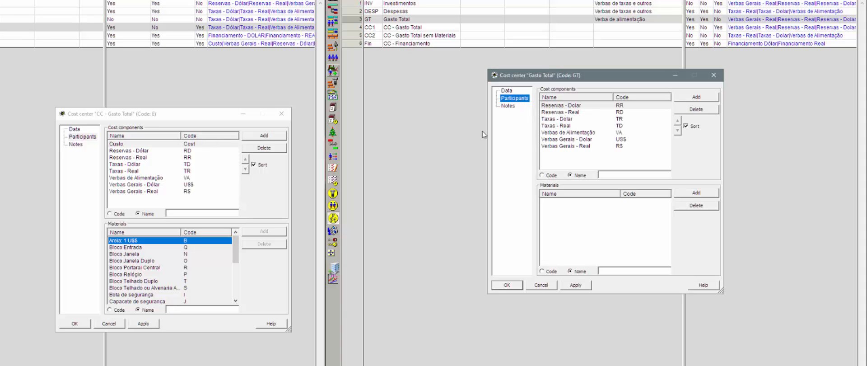
{"action": "left_click", "coordinate": [122, 145]}
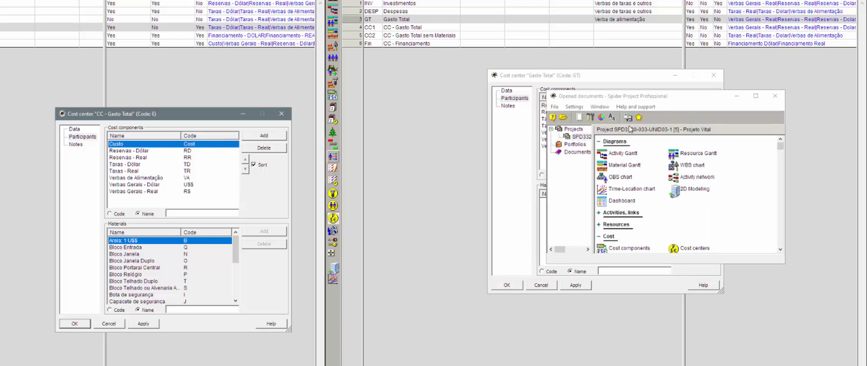
Step: Minimize Opened documents and compare CC - Financiamento and Despesas components across both projects
{"action": "left_click", "coordinate": [738, 97]}
{"action": "left_click", "coordinate": [737, 97]}
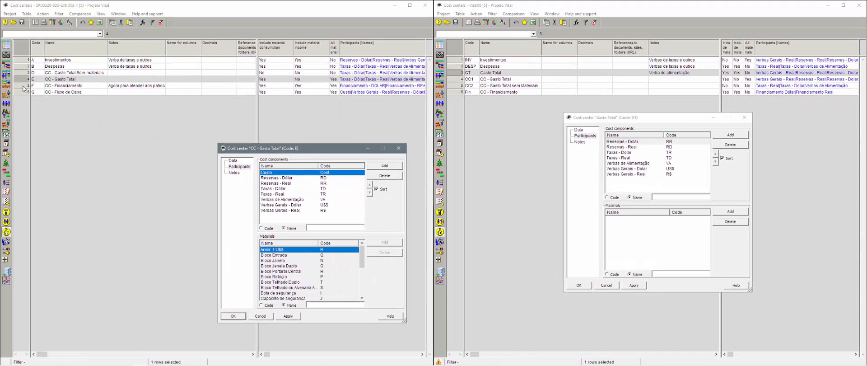
{"action": "left_click", "coordinate": [22, 85]}
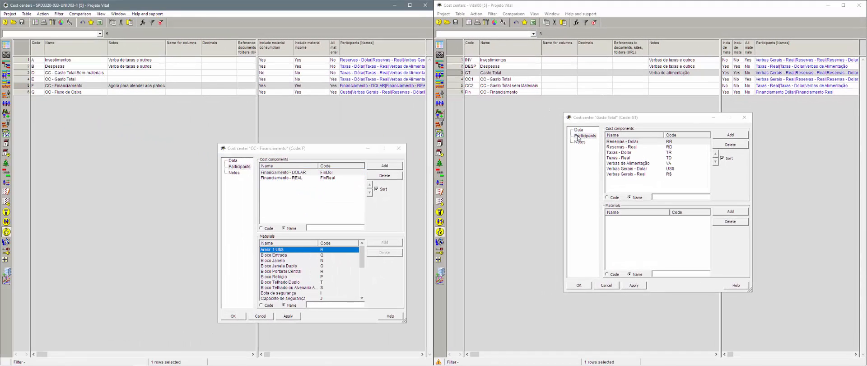
{"action": "left_click", "coordinate": [457, 92]}
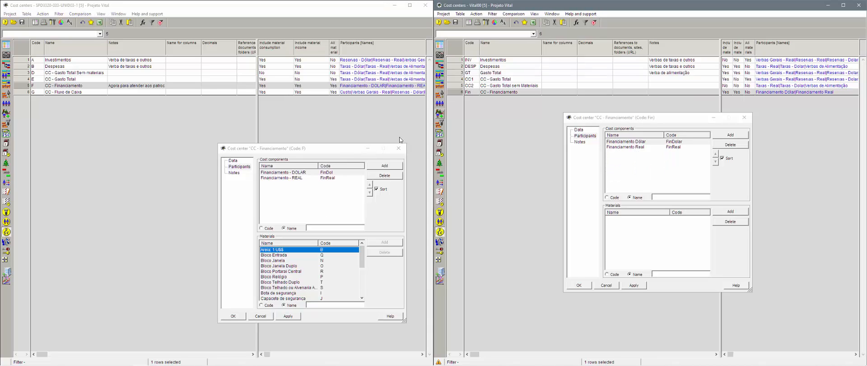
{"action": "left_click", "coordinate": [458, 67]}
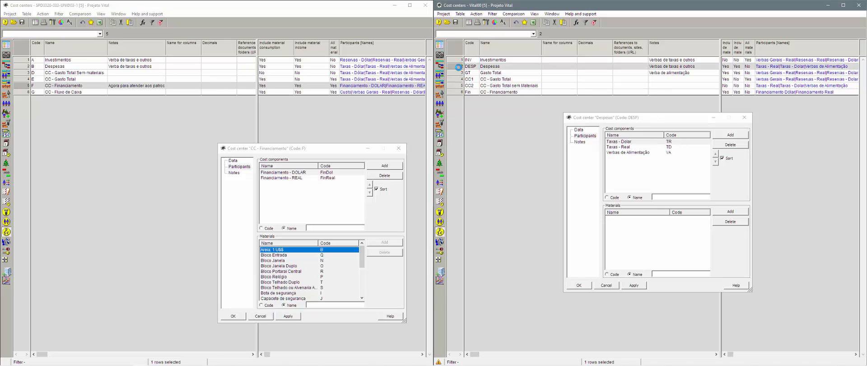
Step: Show the student's Despesas components, then CC - Fluxo de Caixa's components and materials
{"action": "left_click", "coordinate": [20, 66]}
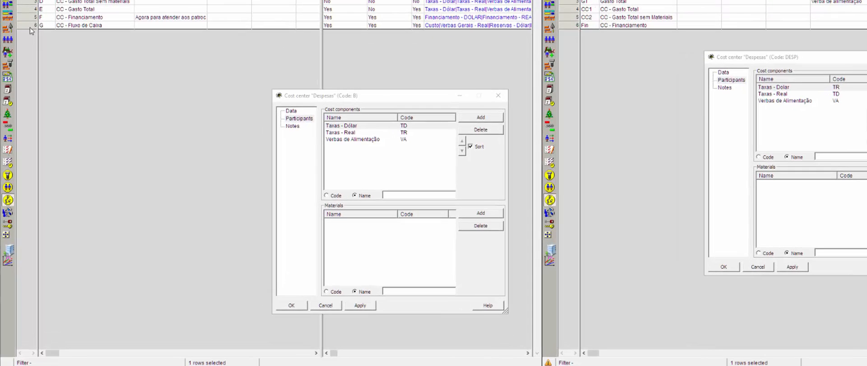
{"action": "left_click", "coordinate": [24, 94]}
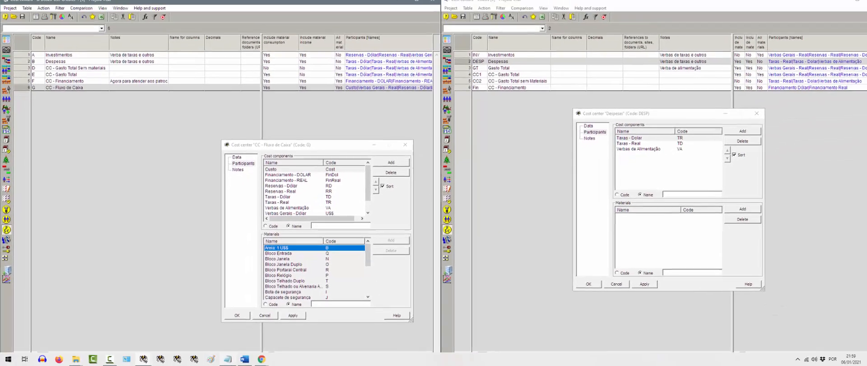
Step: Read the student's Dúvida forum post in Chrome, highlighting 'Diagrama de Fluxo de Caixa', then minimize
{"action": "mouse_move", "coordinate": [257, 360]}
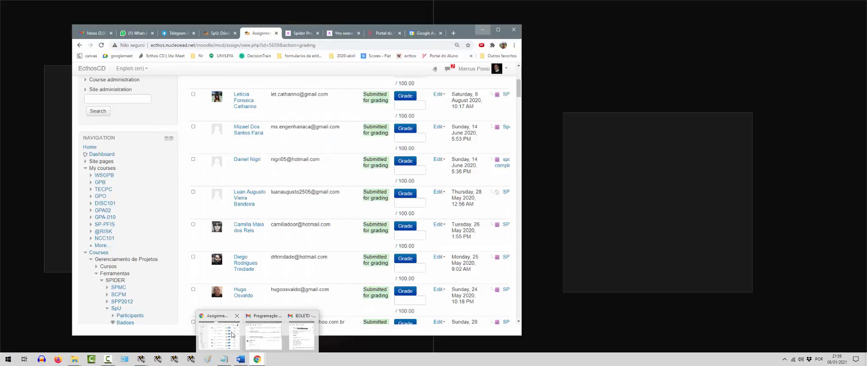
{"action": "left_click", "coordinate": [231, 335]}
{"action": "left_click", "coordinate": [220, 33]}
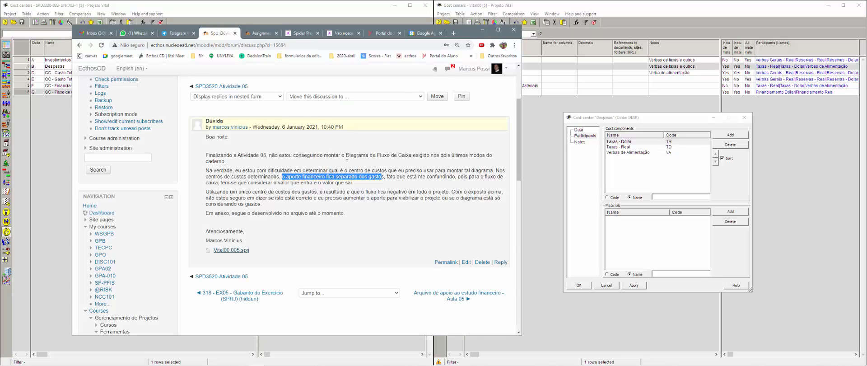
{"action": "left_click_drag", "start_coordinate": [346, 155], "coordinate": [415, 157]}
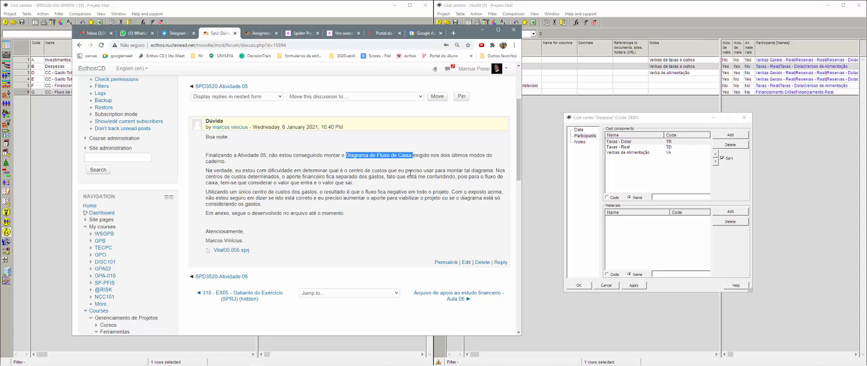
{"action": "left_click", "coordinate": [387, 156]}
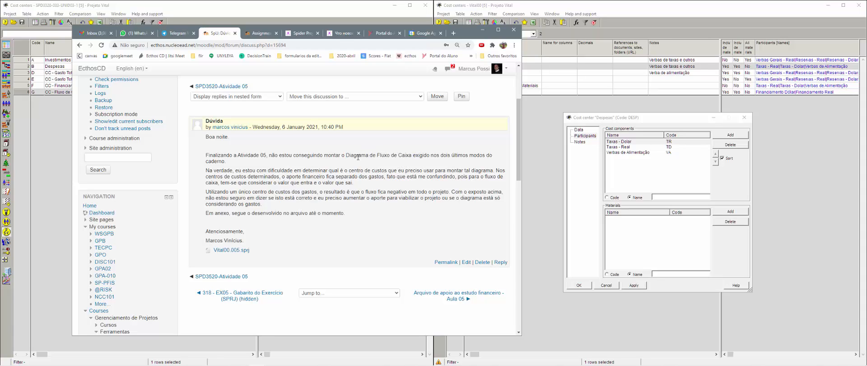
{"action": "left_click_drag", "start_coordinate": [362, 156], "coordinate": [412, 156]}
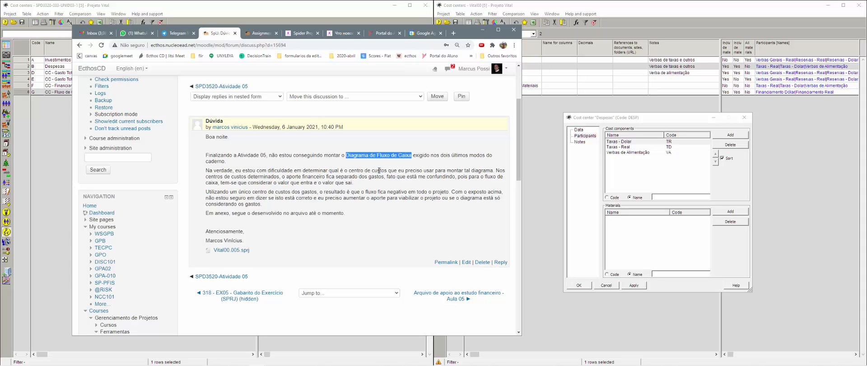
{"action": "left_click", "coordinate": [483, 30]}
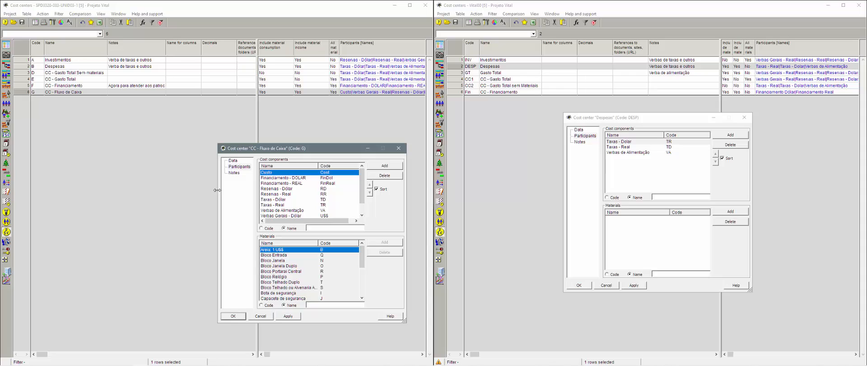
Step: Review CC - Fluxo de Caixa's components (Financiamento DOLAR/REAL, Reservas - Dólar), then open the Activity Gantt
{"action": "left_click", "coordinate": [69, 92]}
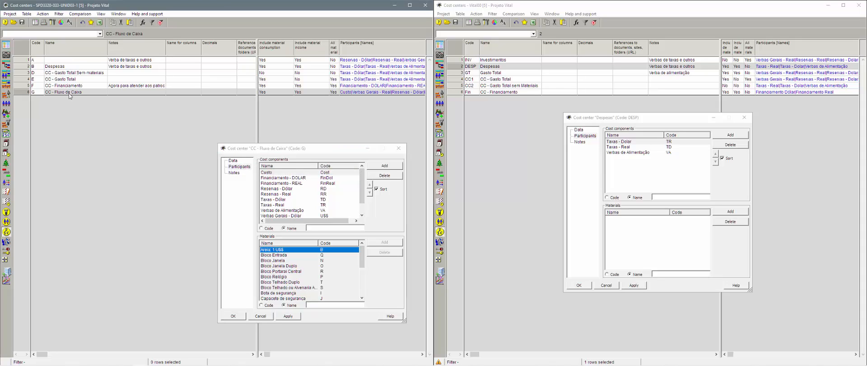
{"action": "left_click", "coordinate": [275, 173]}
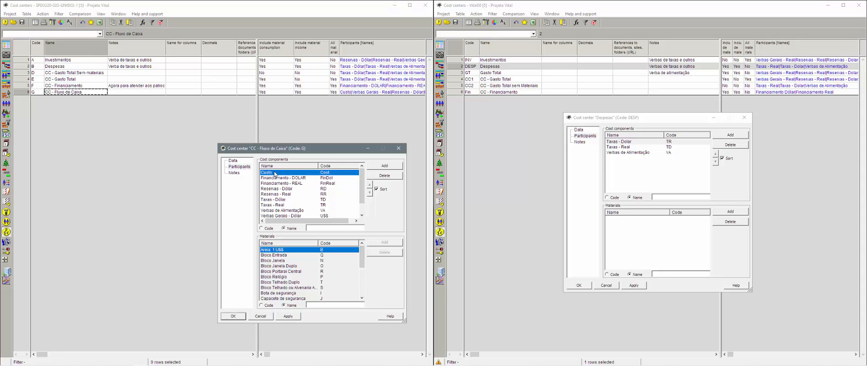
{"action": "left_click", "coordinate": [276, 178]}
{"action": "left_click", "coordinate": [276, 184]}
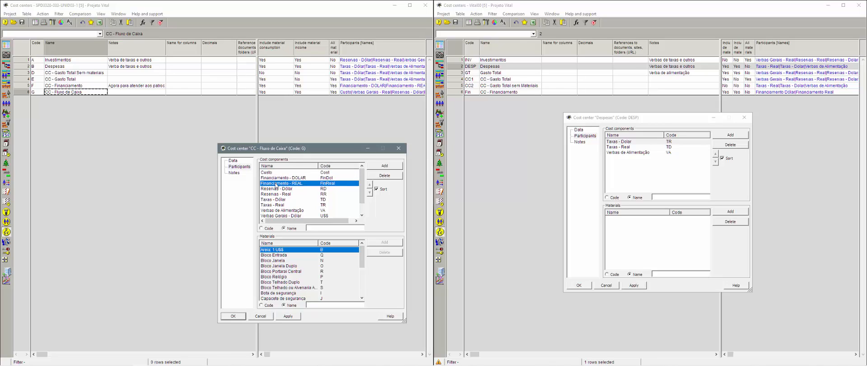
{"action": "left_click", "coordinate": [276, 189]}
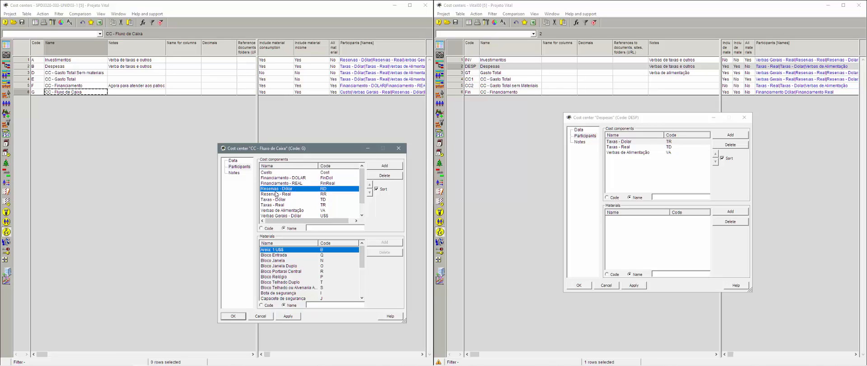
{"action": "key", "text": "Down"}
{"action": "key", "text": "Down"}
{"action": "key", "text": "Down"}
{"action": "key", "text": "Down"}
{"action": "key", "text": "Down"}
{"action": "key", "text": "Down"}
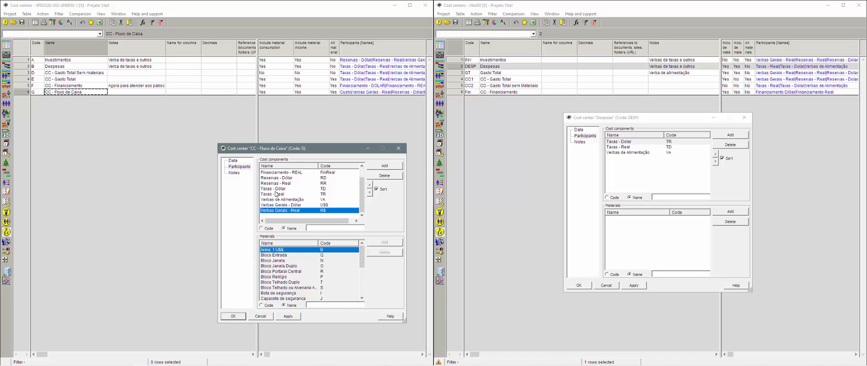
{"action": "left_click", "coordinate": [398, 148]}
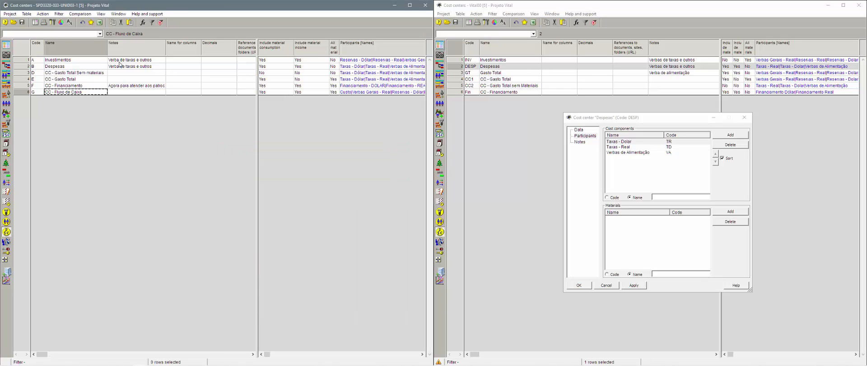
{"action": "left_click", "coordinate": [6, 65]}
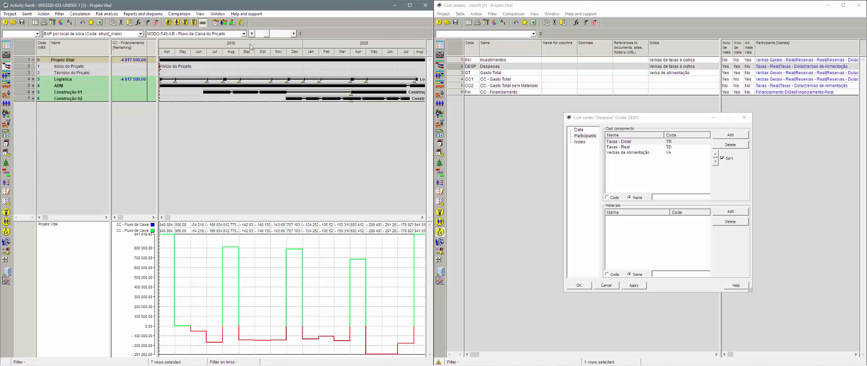
Step: Start a new Diagram report using the cost center CC - Fluxo de Caixa as data
{"action": "right_click", "coordinate": [24, 61]}
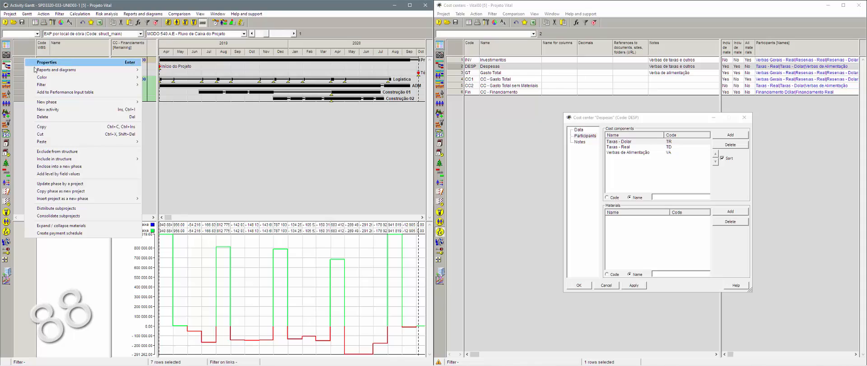
{"action": "mouse_move", "coordinate": [37, 69]}
{"action": "mouse_move", "coordinate": [203, 70]}
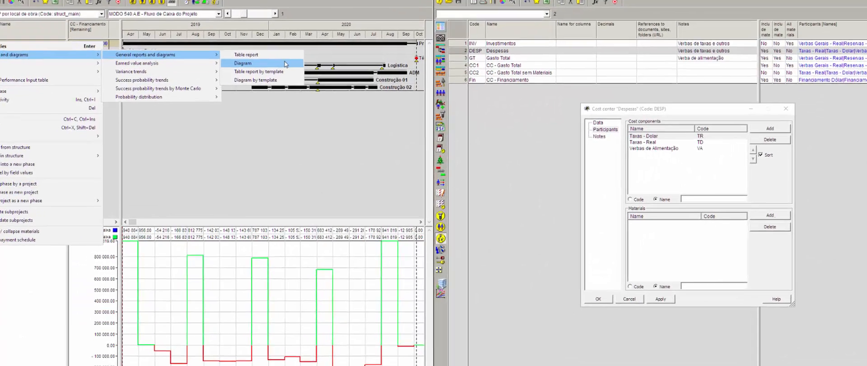
{"action": "left_click", "coordinate": [285, 63]}
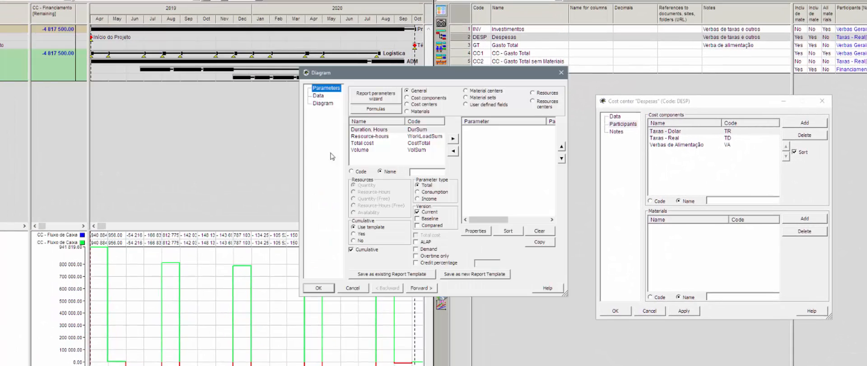
{"action": "left_click", "coordinate": [416, 107]}
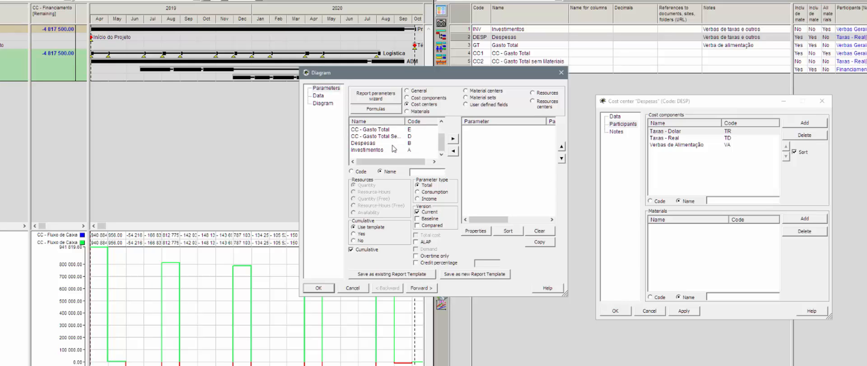
{"action": "scroll", "coordinate": [377, 147], "scroll_direction": "up", "scroll_amount": 1}
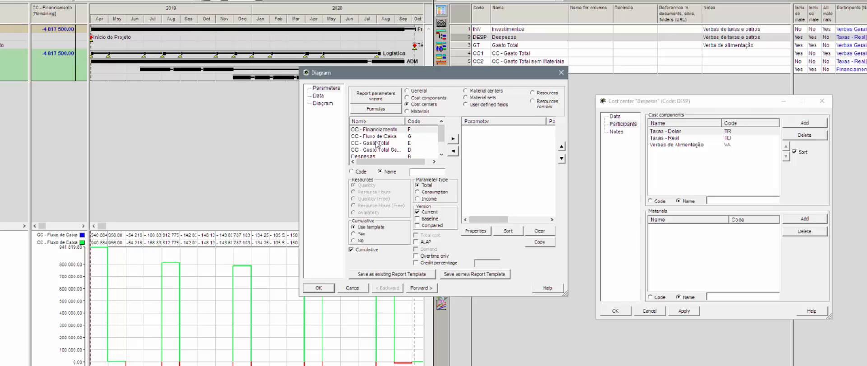
{"action": "double_click", "coordinate": [405, 121]}
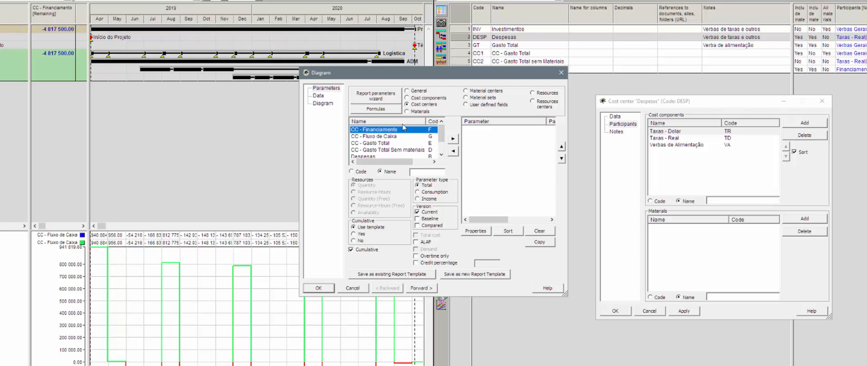
{"action": "left_click", "coordinate": [383, 136]}
{"action": "left_click", "coordinate": [453, 138]}
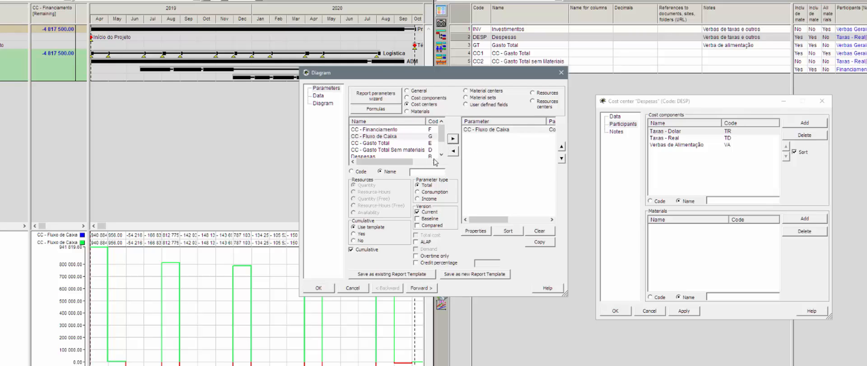
Step: Set the diagram's cumulative option, show revenue as positive, and group values by months
{"action": "left_click", "coordinate": [351, 250]}
{"action": "left_click", "coordinate": [421, 287]}
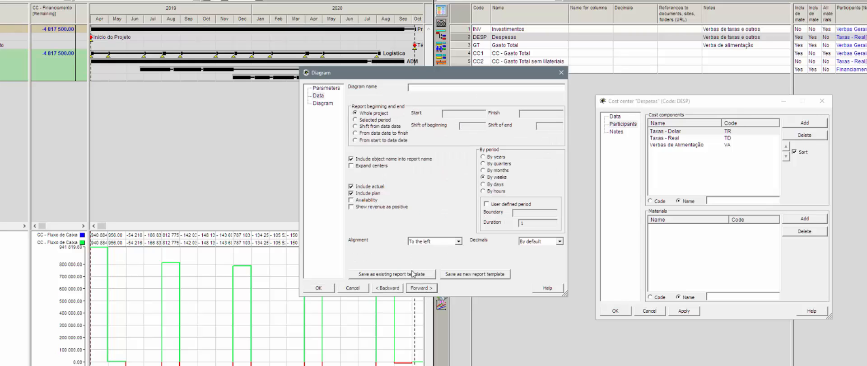
{"action": "left_click", "coordinate": [365, 208]}
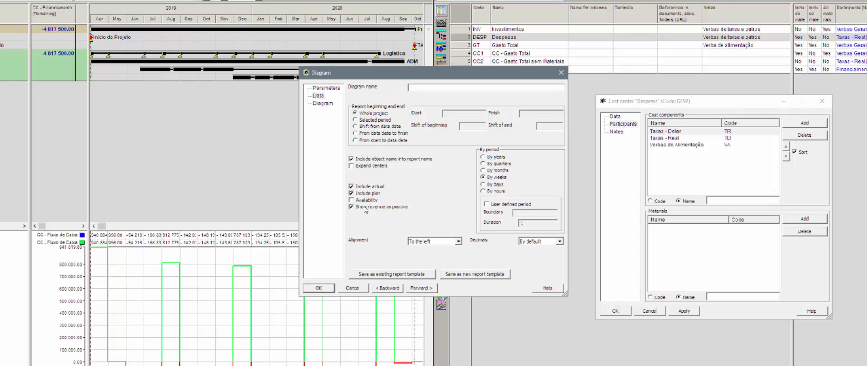
{"action": "left_click", "coordinate": [493, 170]}
Step: Colour the diagram's positive values blue and create the chart
{"action": "left_click", "coordinate": [423, 290]}
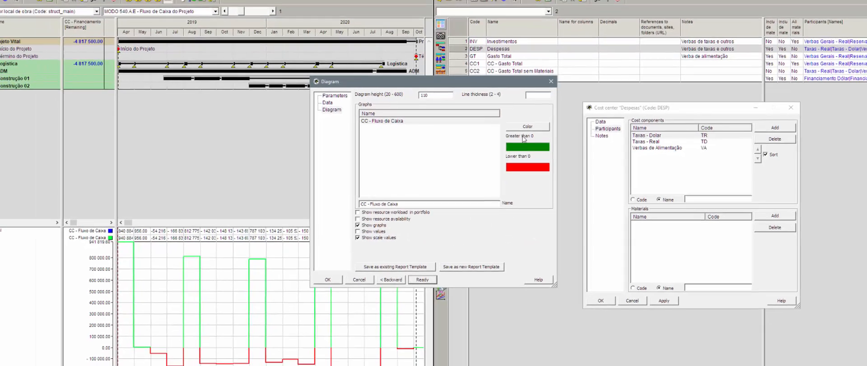
{"action": "left_click", "coordinate": [536, 122]}
{"action": "left_click", "coordinate": [484, 192]}
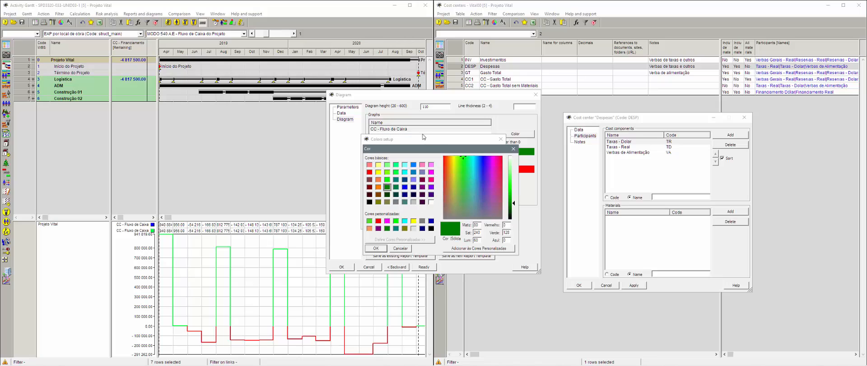
{"action": "left_click", "coordinate": [413, 165]}
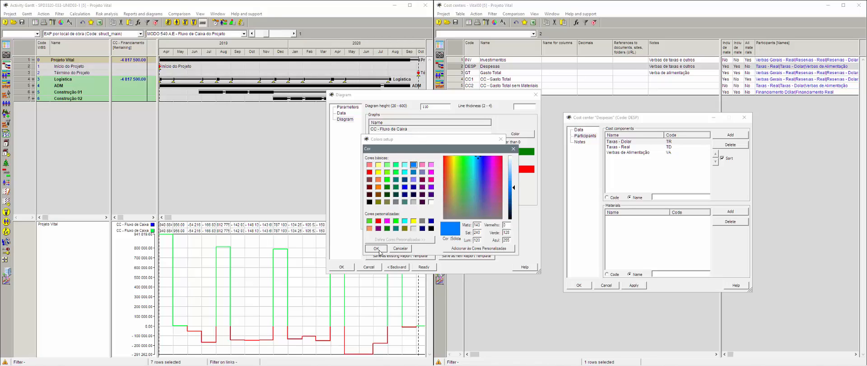
{"action": "left_click", "coordinate": [376, 248]}
{"action": "left_click", "coordinate": [376, 222]}
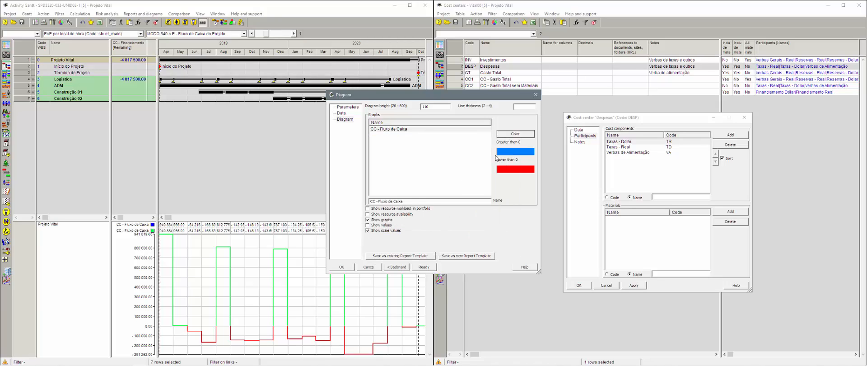
{"action": "left_click", "coordinate": [348, 266]}
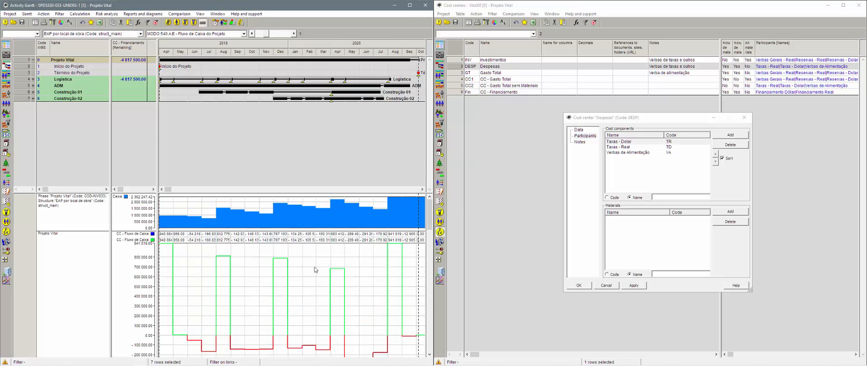
Step: Delete the old line chart, confirm the Caixa chart settings, and recalculate the schedule
{"action": "right_click", "coordinate": [292, 251]}
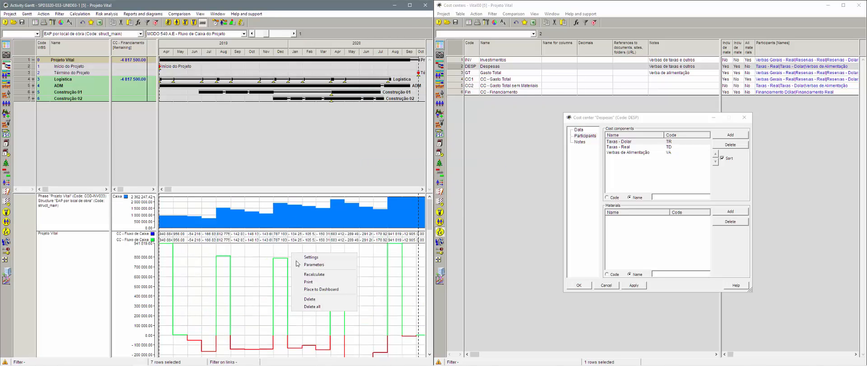
{"action": "left_click", "coordinate": [310, 299]}
{"action": "right_click", "coordinate": [288, 328]}
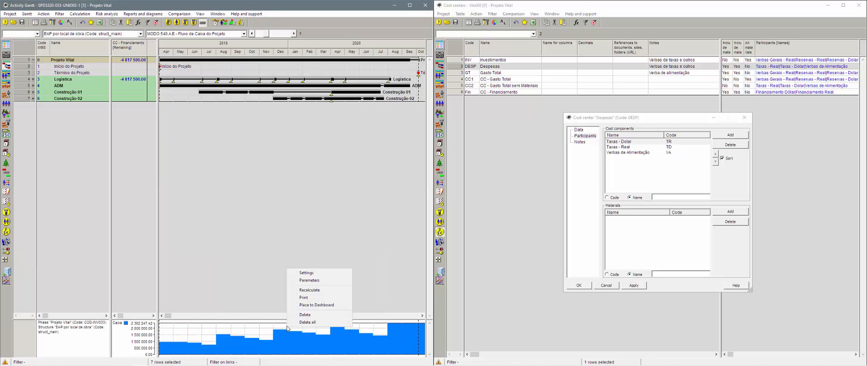
{"action": "left_click", "coordinate": [311, 273]}
{"action": "key", "text": "Return"}
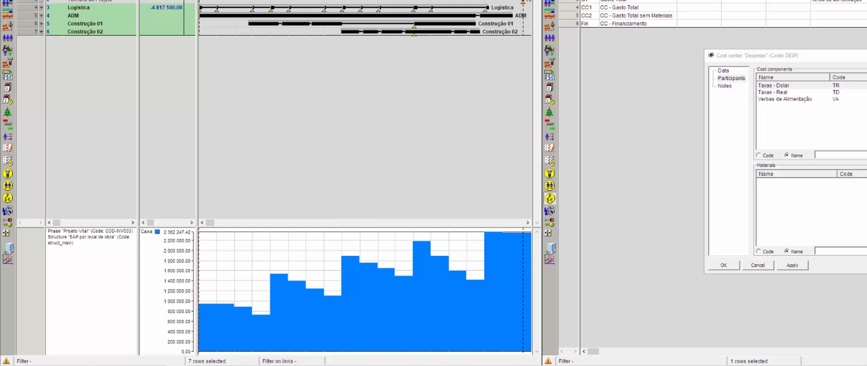
{"action": "key", "text": "Return"}
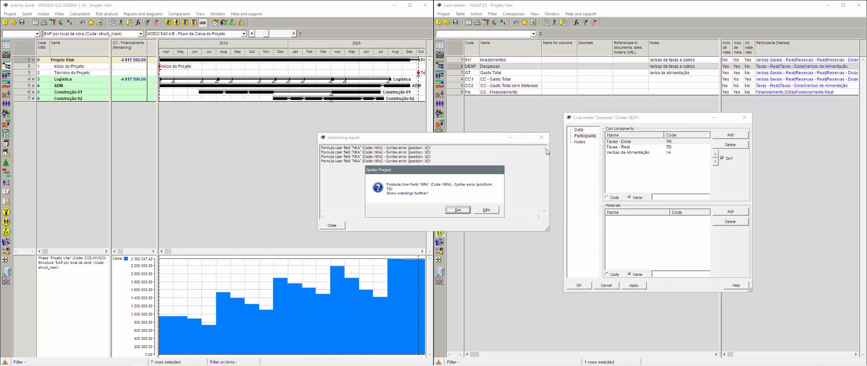
Step: Close the scheduling report and run resource-constrained scheduling from its options window
{"action": "left_click", "coordinate": [494, 209]}
{"action": "left_click", "coordinate": [542, 137]}
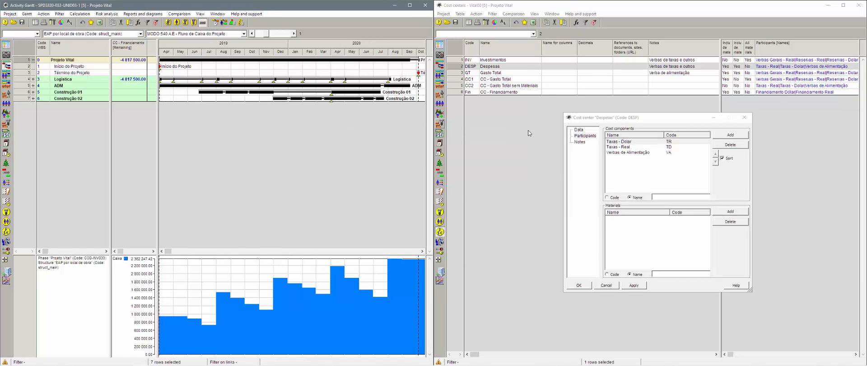
{"action": "left_click", "coordinate": [216, 22]}
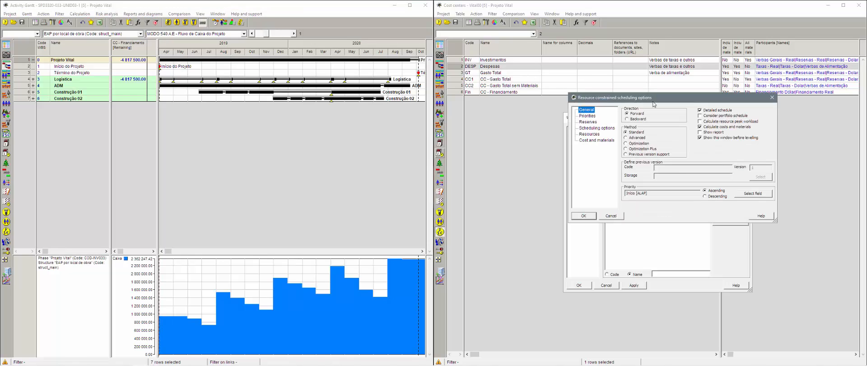
{"action": "left_click_drag", "start_coordinate": [648, 101], "coordinate": [270, 105]}
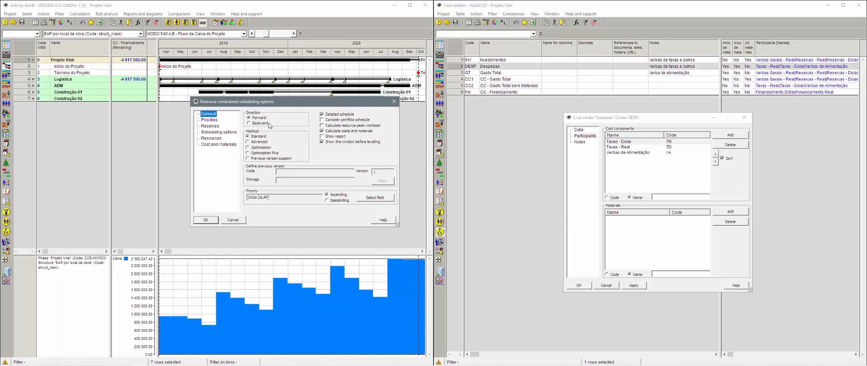
{"action": "left_click", "coordinate": [212, 138]}
{"action": "left_click", "coordinate": [205, 220]}
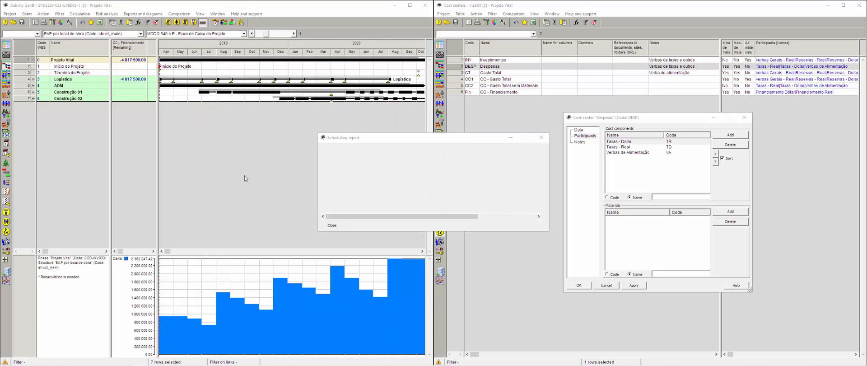
Step: Dismiss the scheduling warnings and compress the Gantt timescale to reach January 2021
{"action": "left_click", "coordinate": [457, 211]}
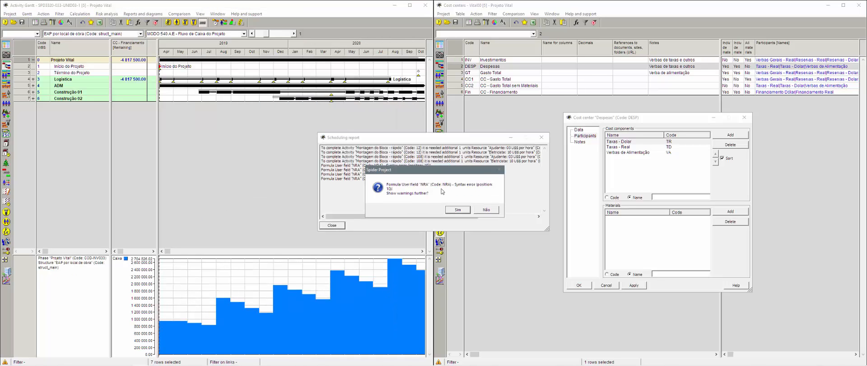
{"action": "left_click", "coordinate": [458, 209]}
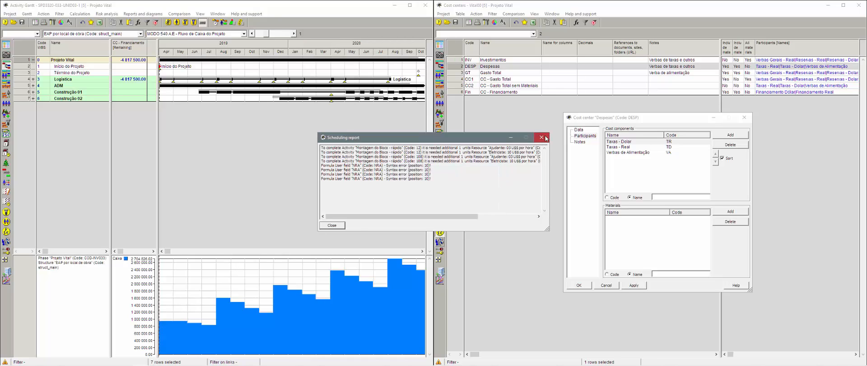
{"action": "left_click", "coordinate": [542, 137]}
{"action": "right_click", "coordinate": [313, 59]}
{"action": "left_click", "coordinate": [332, 115]}
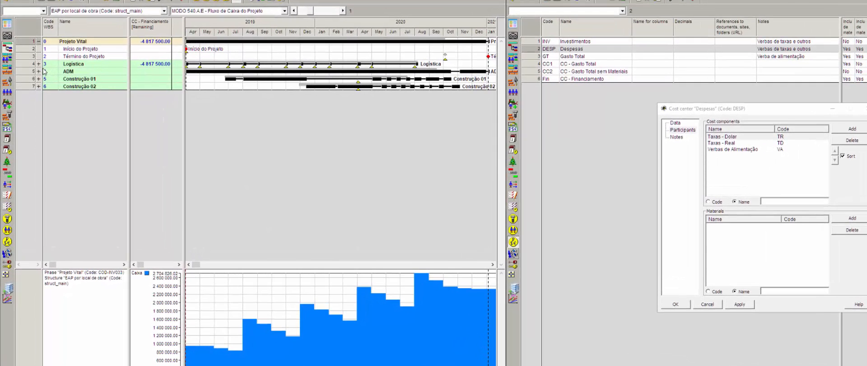
Step: Expand Logística and Suprimentos Financeiros to show Financ 1–5, briefly checking Construção 01 and 02
{"action": "left_click", "coordinate": [38, 64]}
{"action": "left_click", "coordinate": [38, 79]}
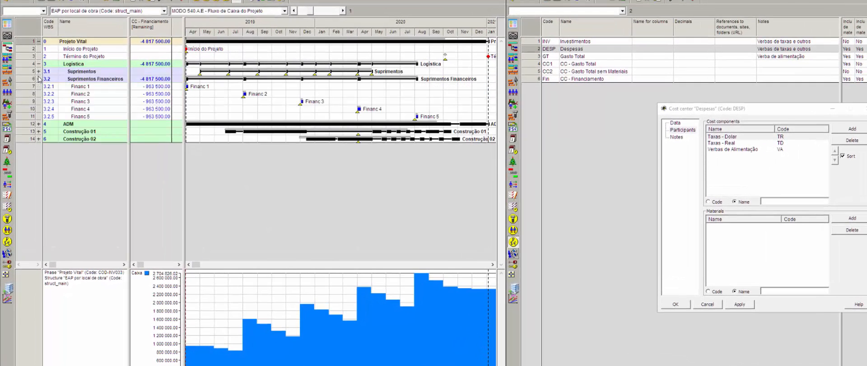
{"action": "left_click", "coordinate": [39, 131]}
{"action": "left_click", "coordinate": [38, 131]}
{"action": "left_click", "coordinate": [39, 139]}
{"action": "left_click", "coordinate": [39, 138]}
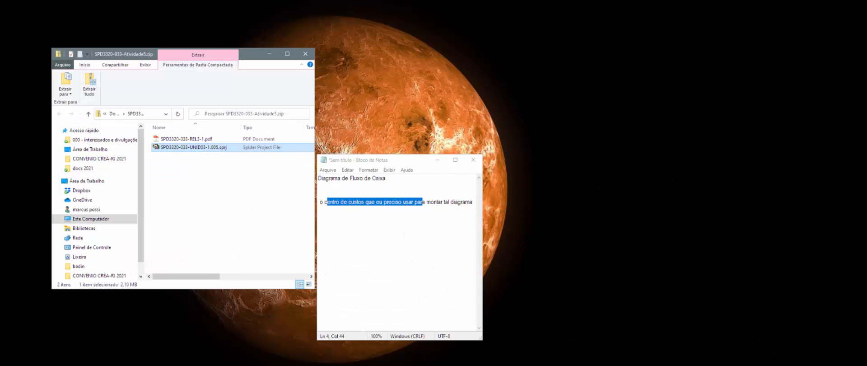
Step: Bring the Moodle forum post 'Dúvida' about the Diagrama de Fluxo de Caixa back to the front
{"action": "left_click", "coordinate": [301, 365]}
{"action": "left_click", "coordinate": [254, 355]}
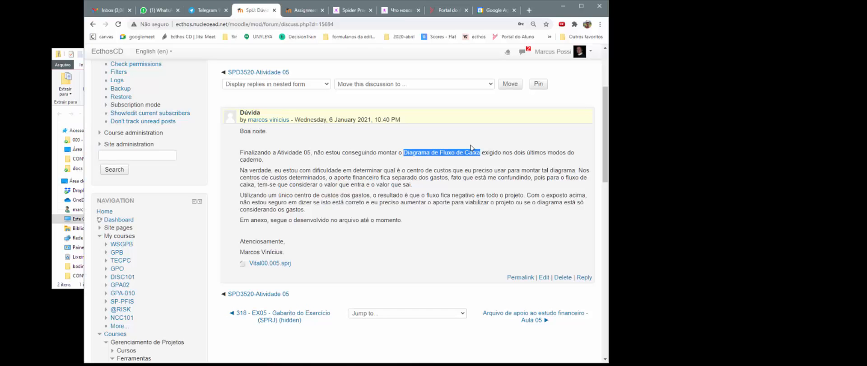